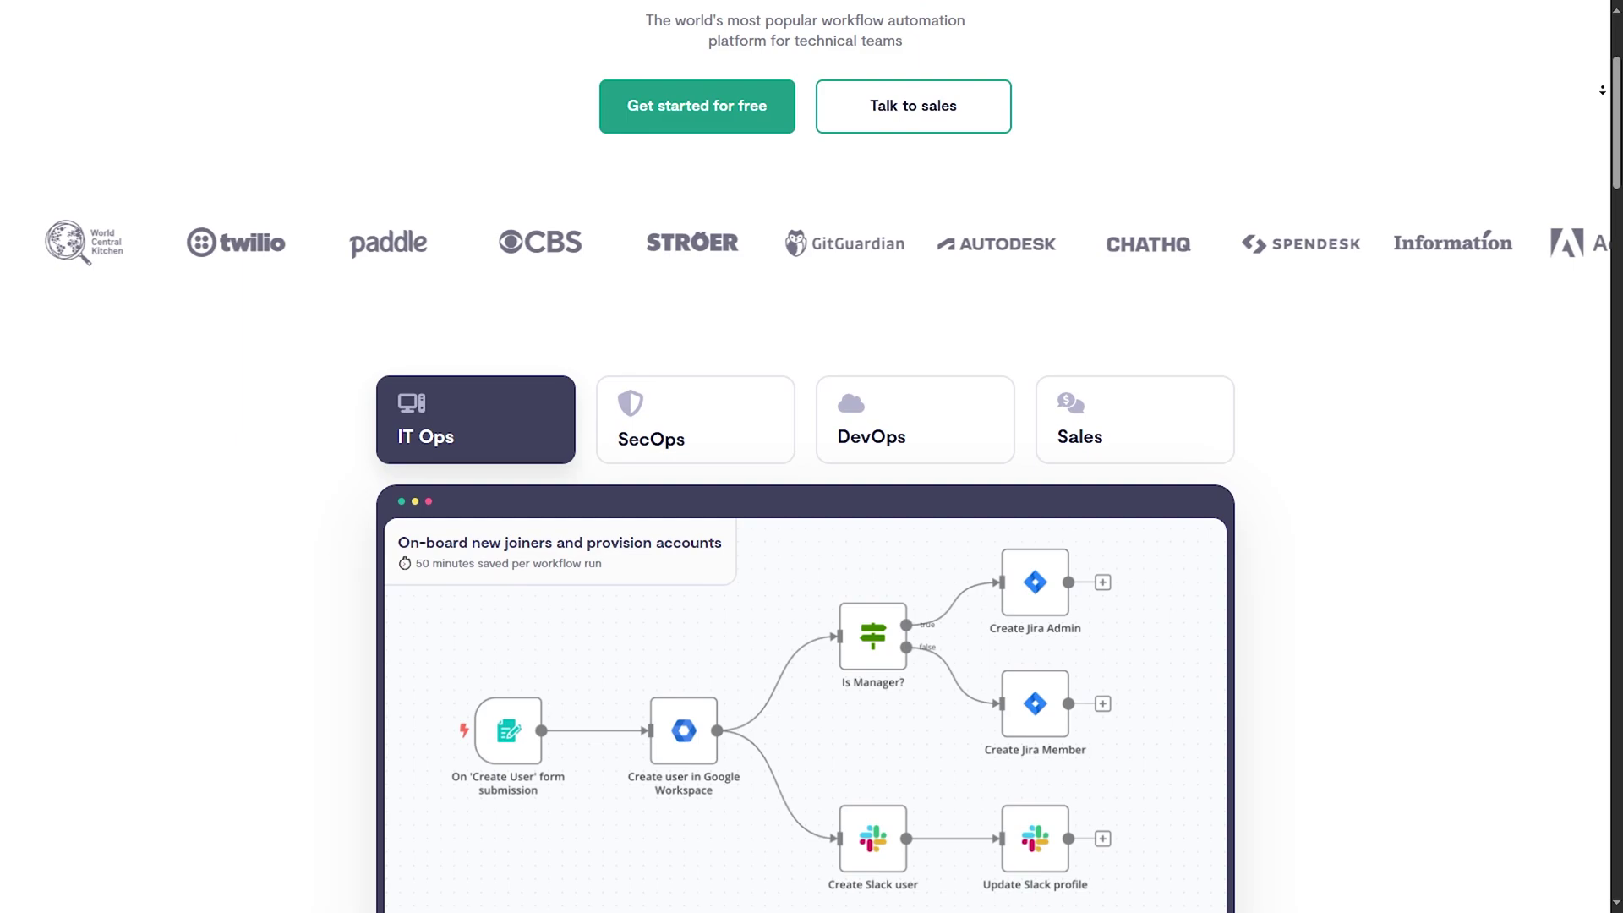
{"action": "scroll", "coordinate": [811, 457], "scroll_direction": "down", "scroll_amount": 1}
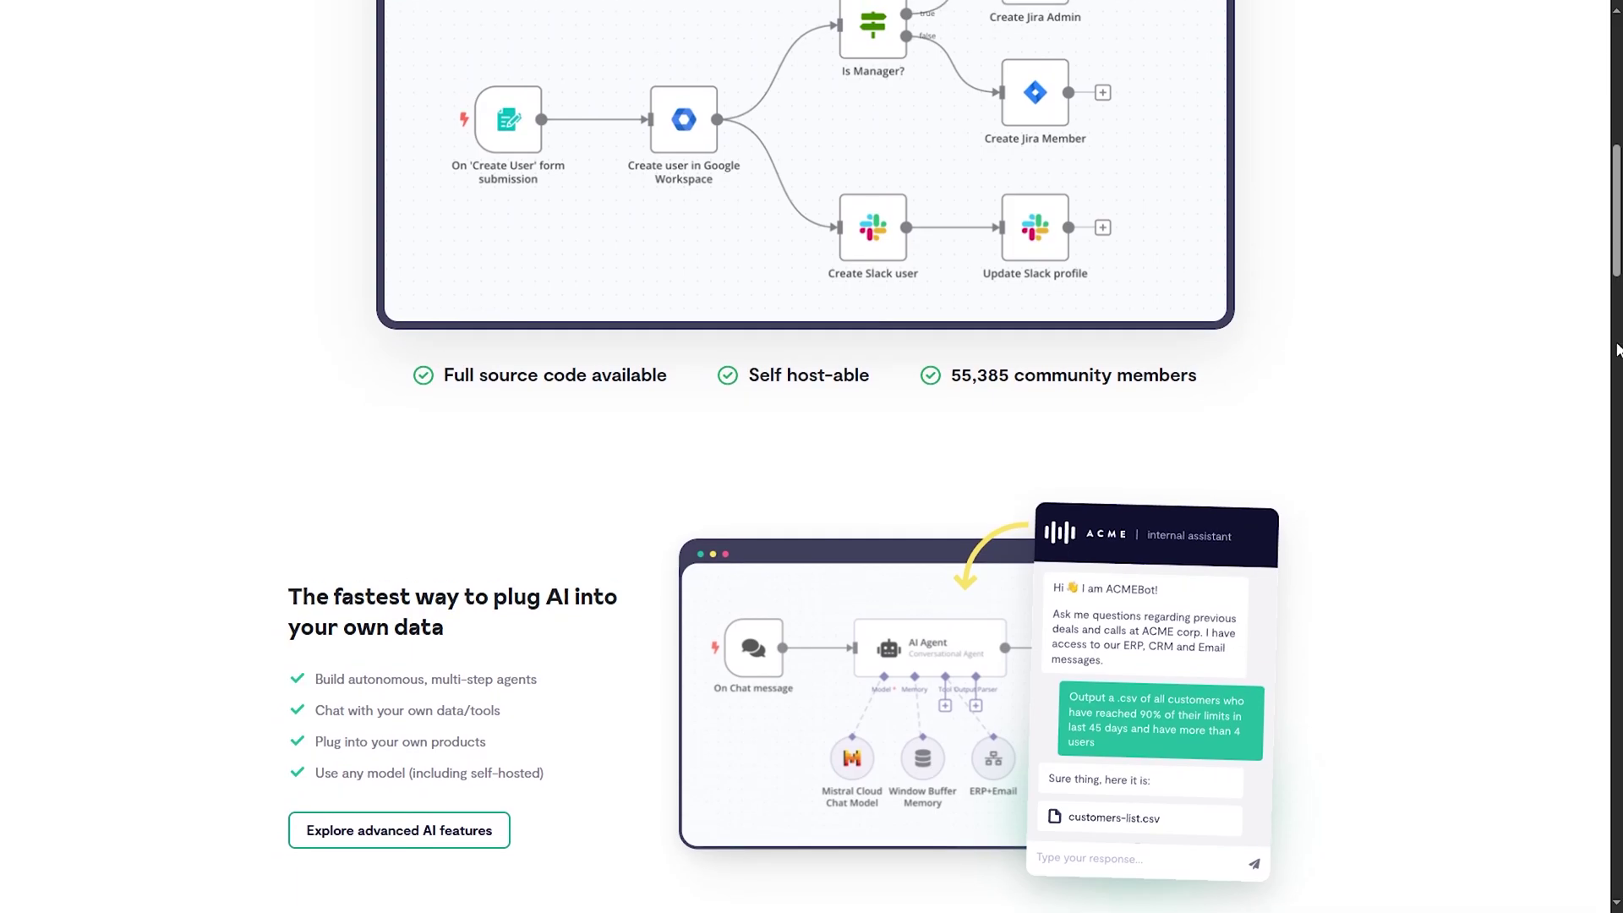
{"action": "scroll", "coordinate": [1598, 385], "scroll_direction": "up", "scroll_amount": 2}
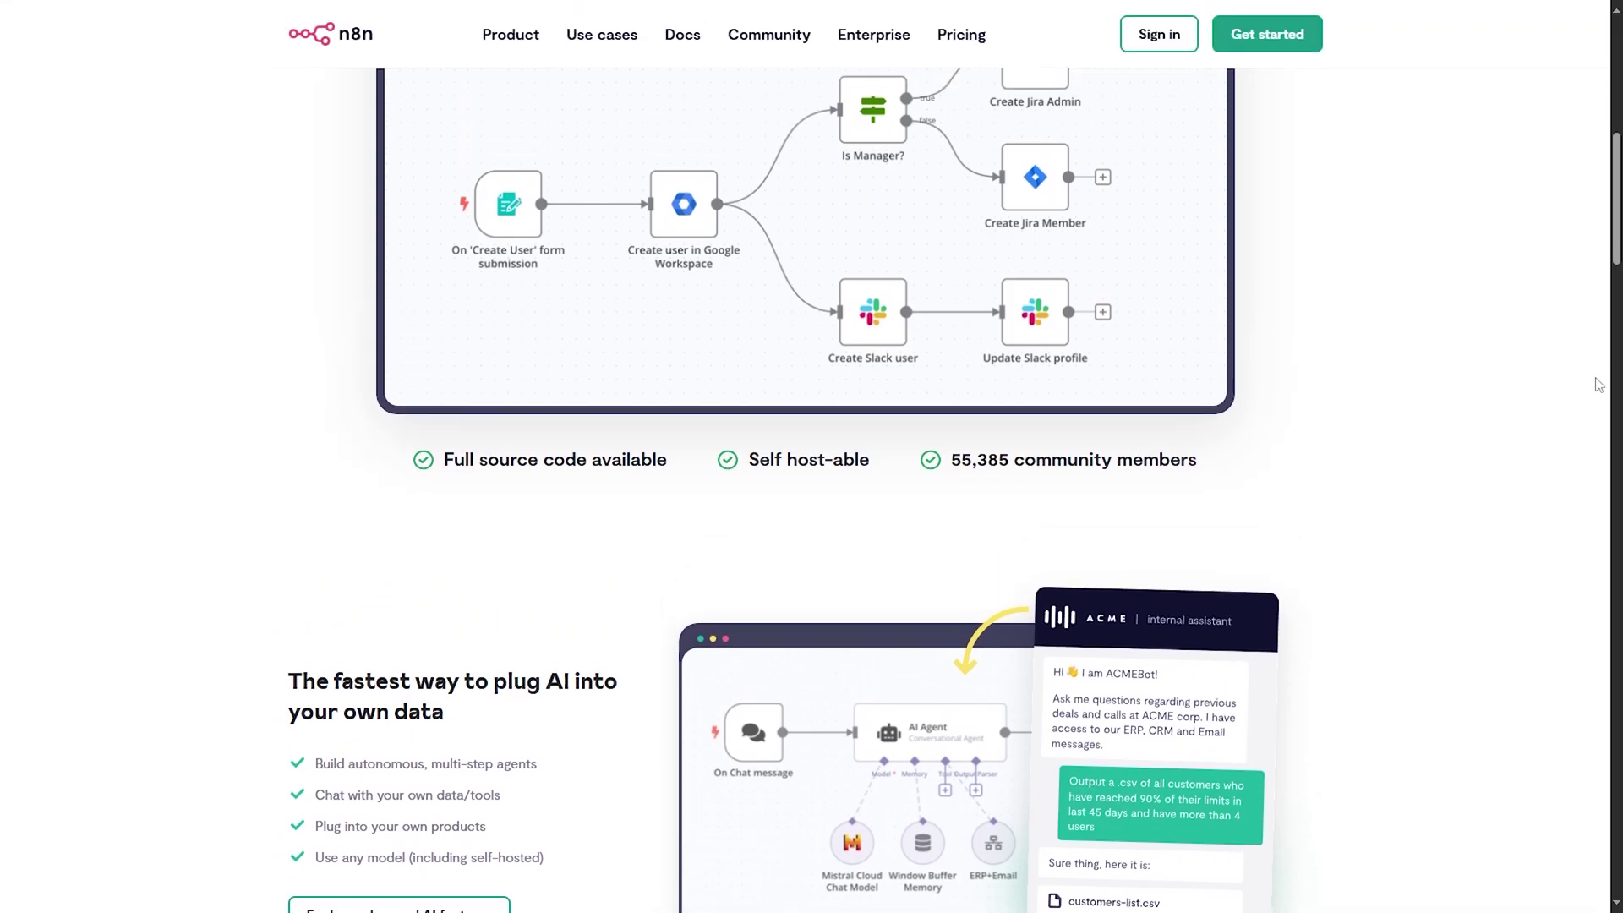
{"action": "scroll", "coordinate": [1594, 409], "scroll_direction": "down", "scroll_amount": 2}
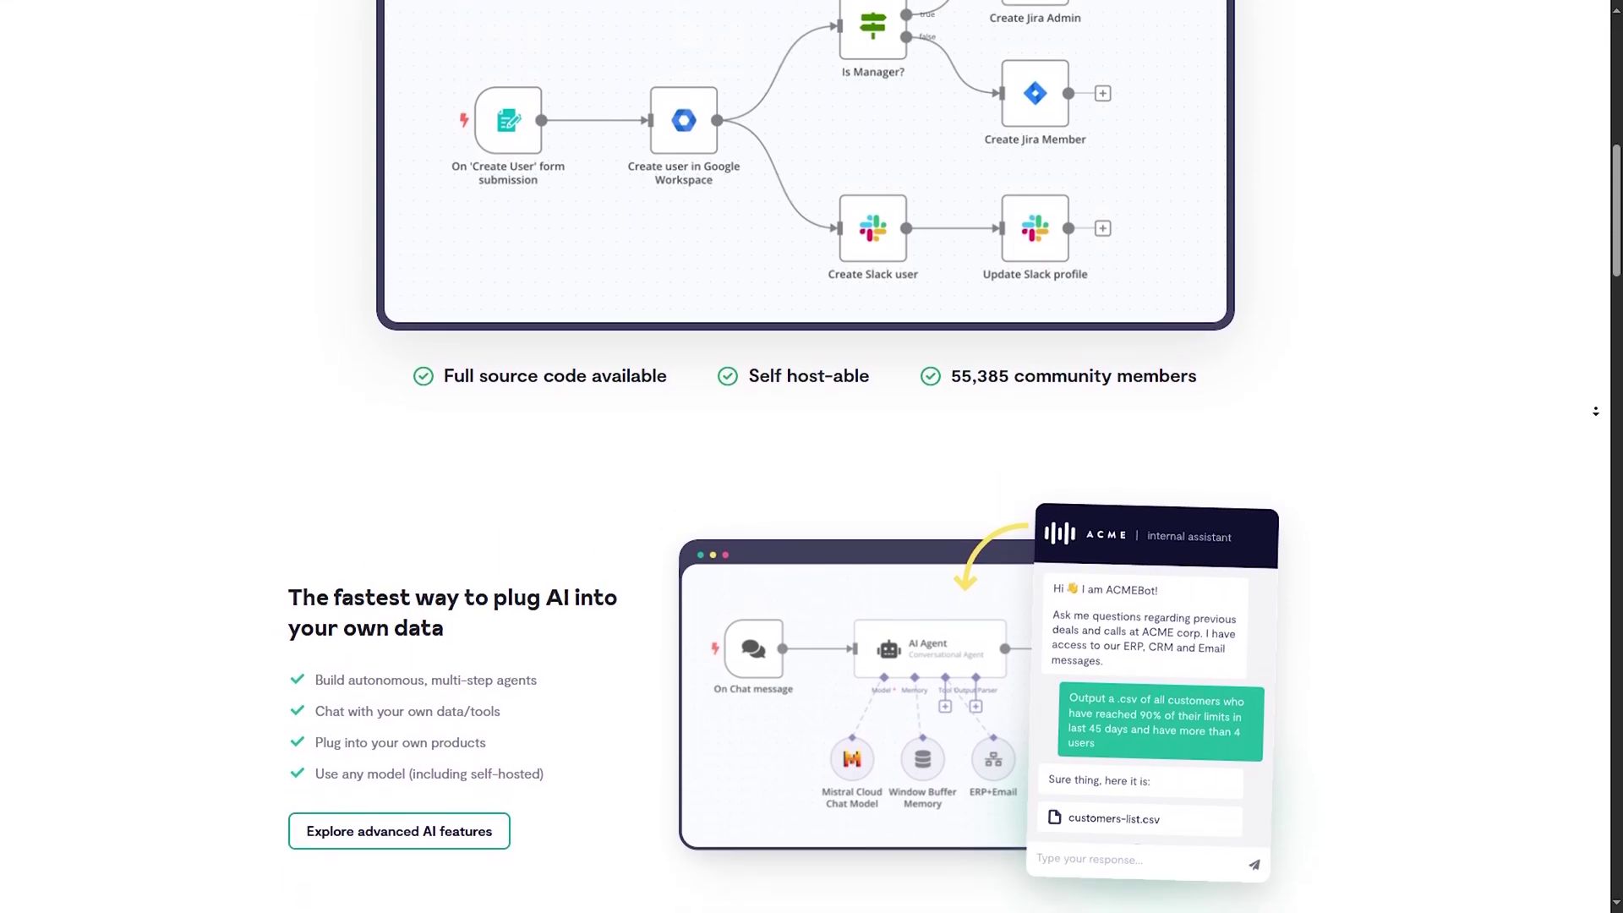
{"action": "scroll", "coordinate": [1596, 409], "scroll_direction": "down", "scroll_amount": 2}
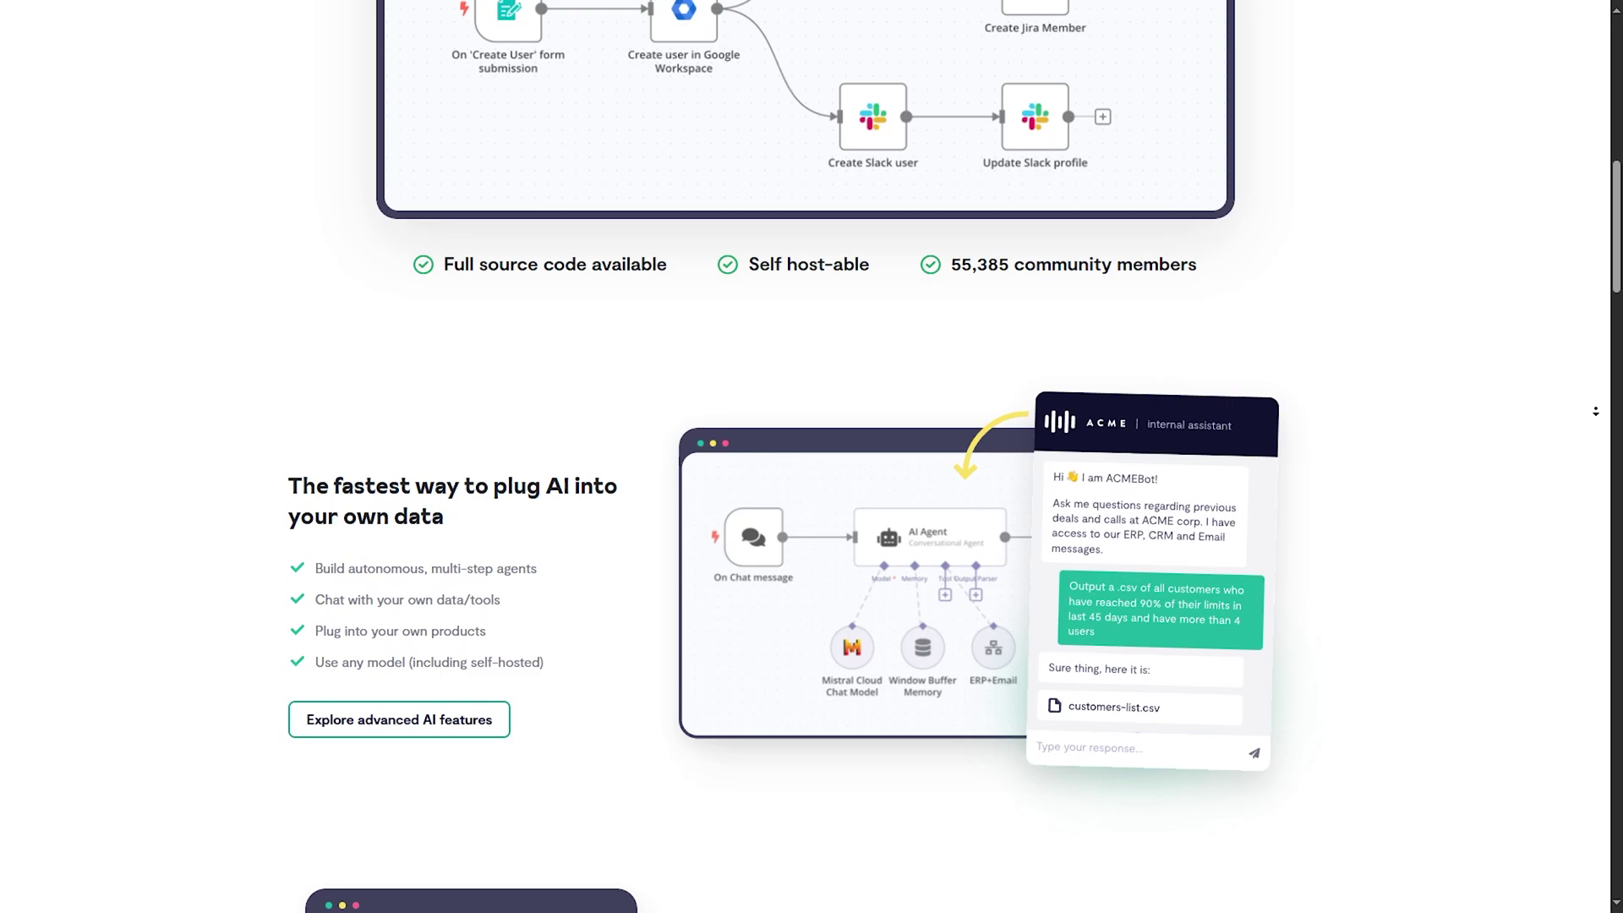
{"action": "scroll", "coordinate": [1595, 409], "scroll_direction": "down", "scroll_amount": 2}
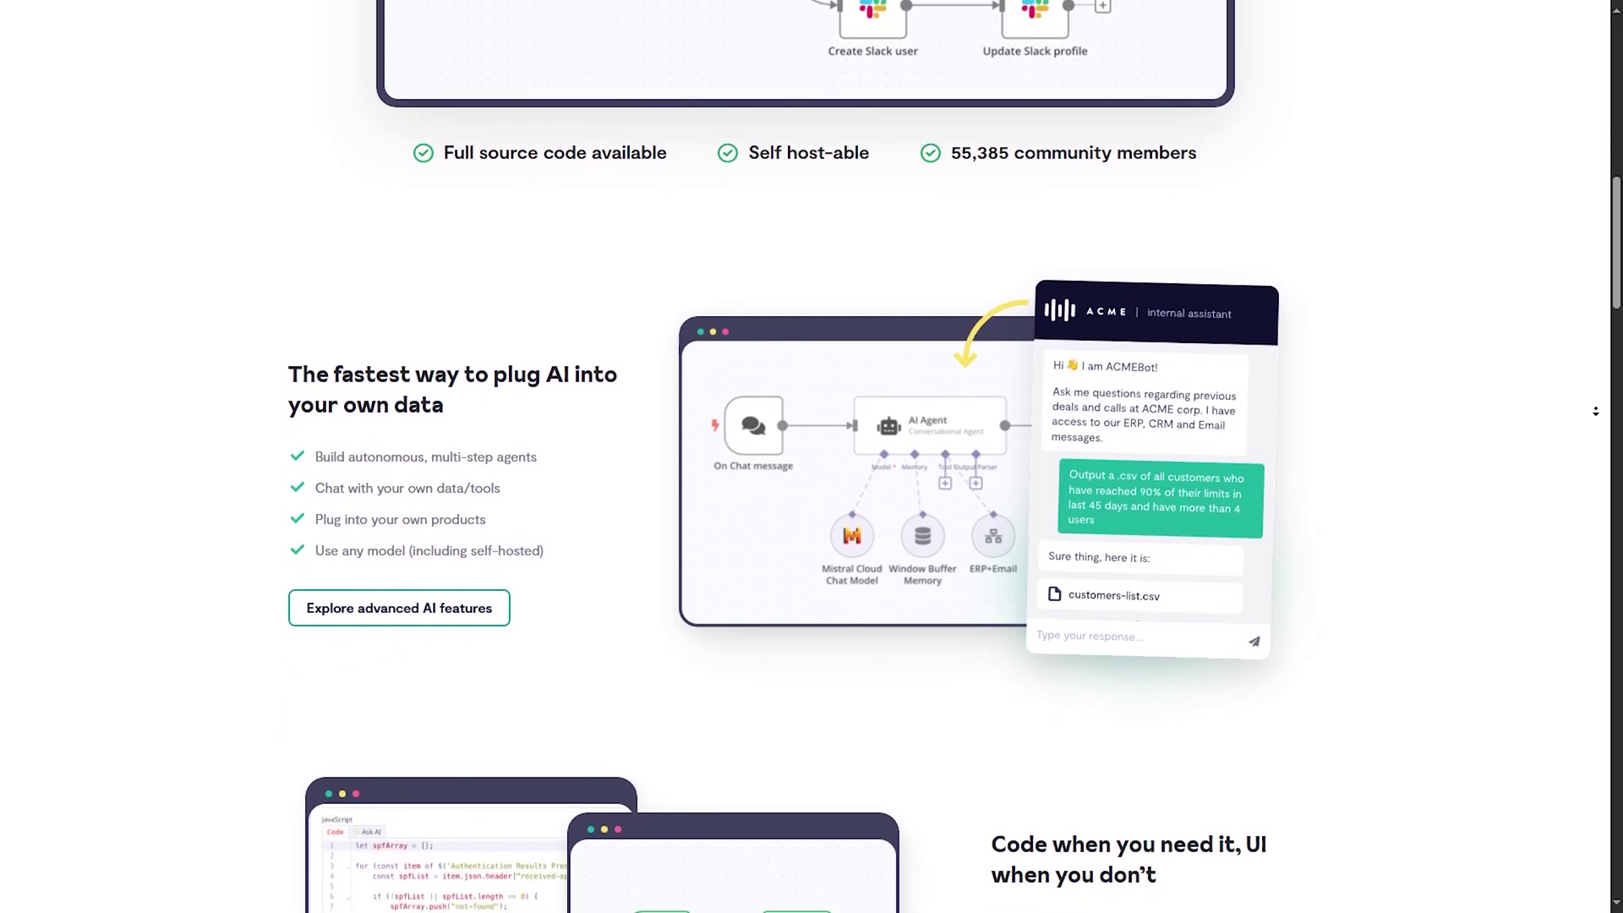
{"action": "scroll", "coordinate": [1595, 409], "scroll_direction": "down", "scroll_amount": 2}
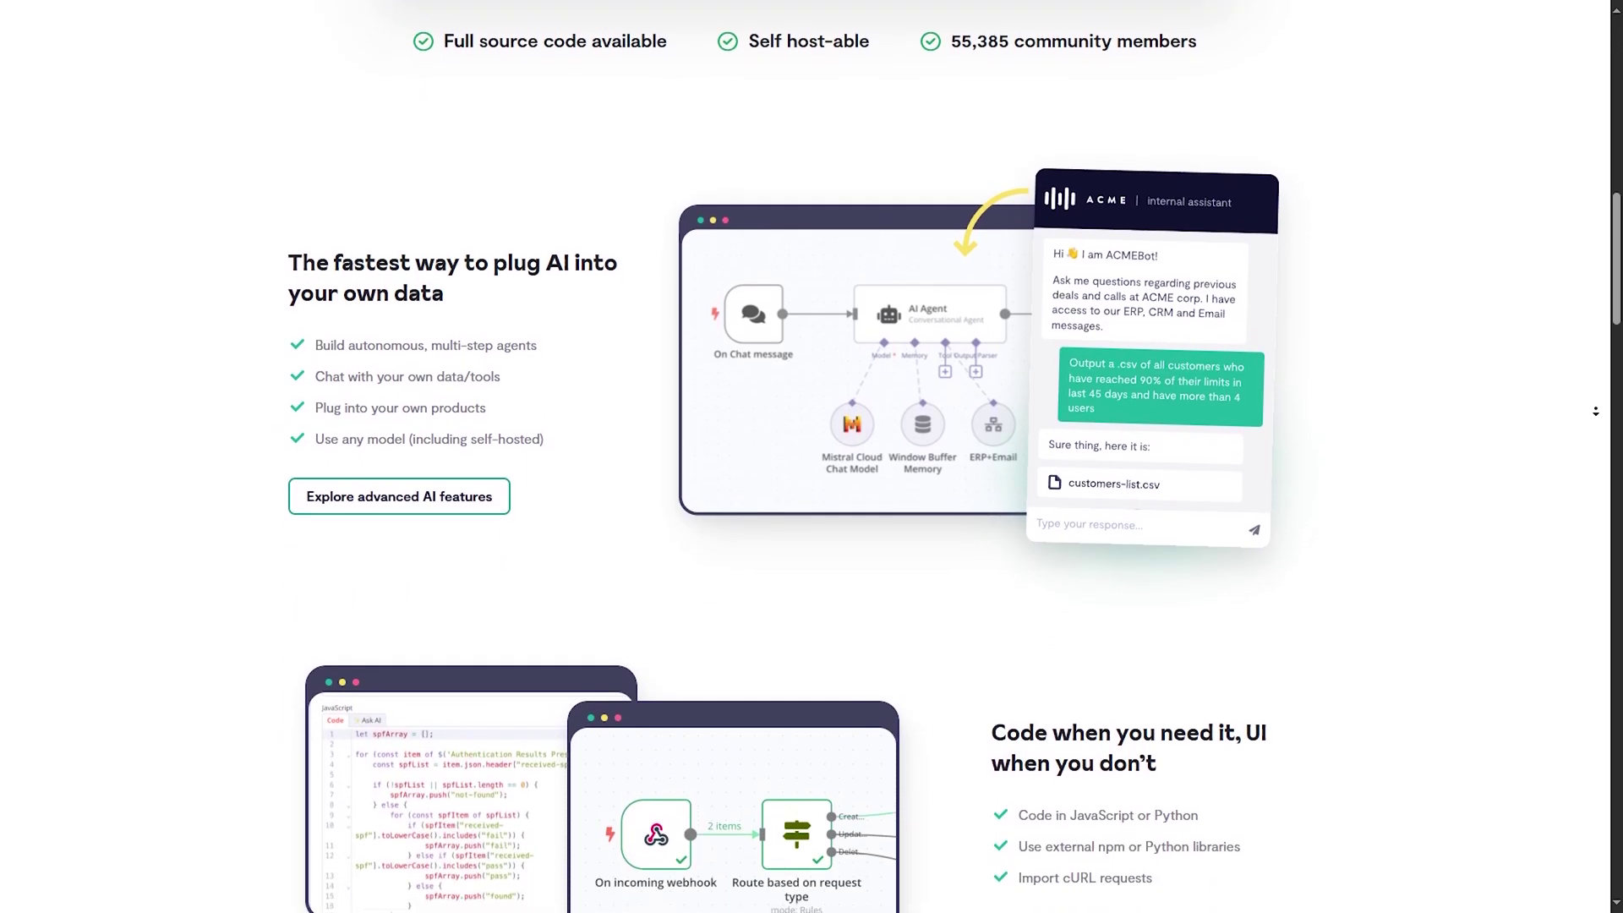
{"action": "scroll", "coordinate": [1595, 409], "scroll_direction": "down", "scroll_amount": 2}
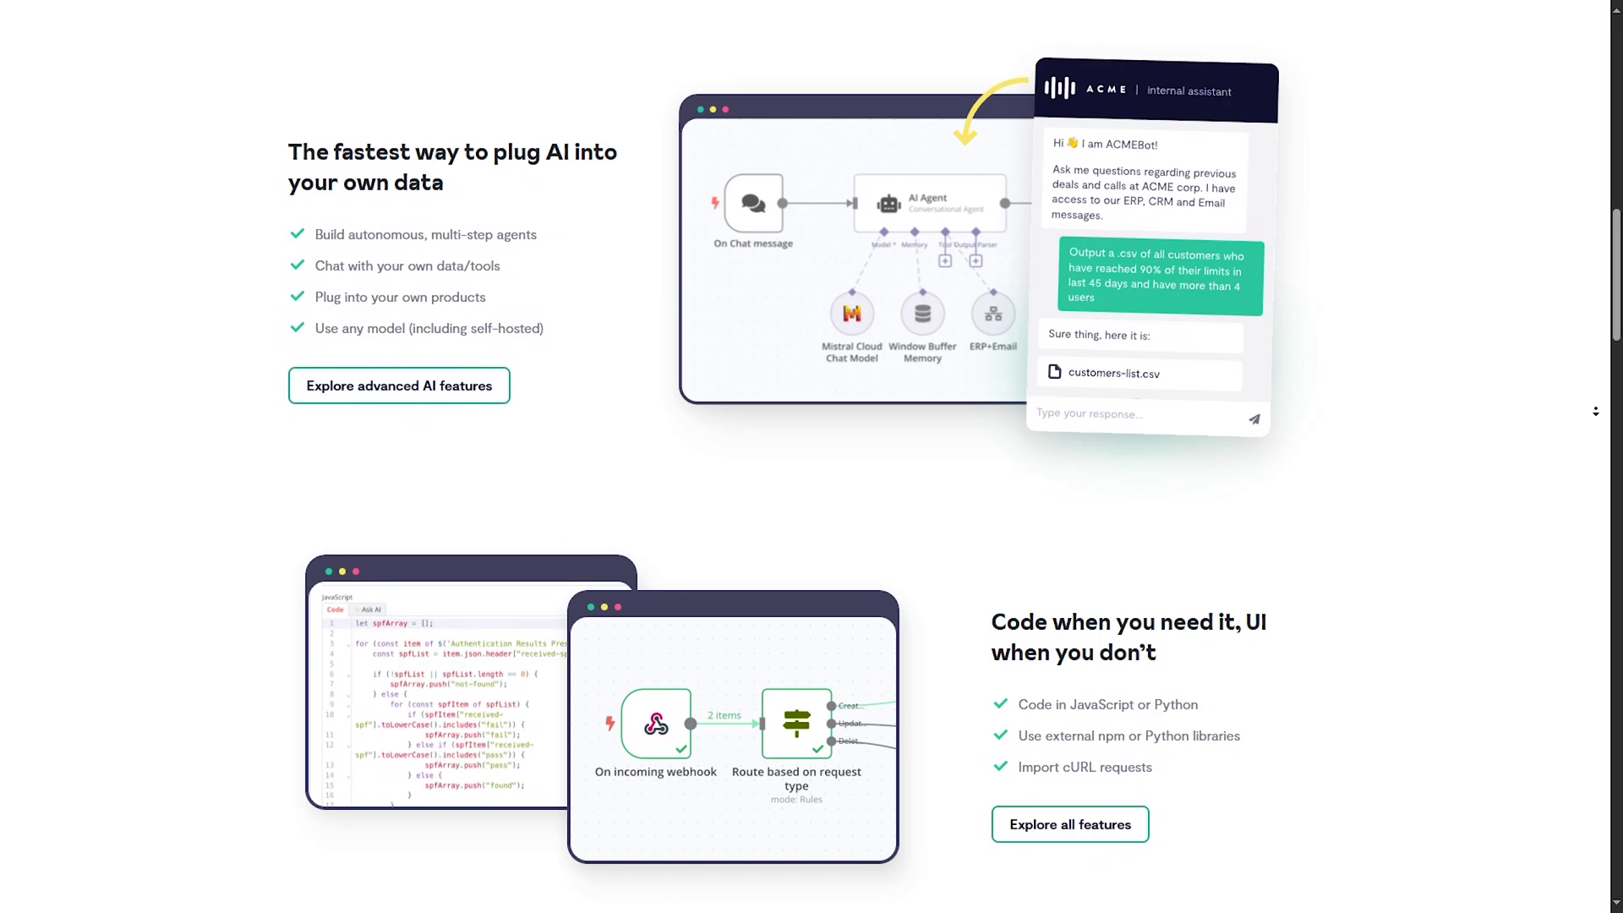
{"action": "scroll", "coordinate": [1595, 410], "scroll_direction": "down", "scroll_amount": 2}
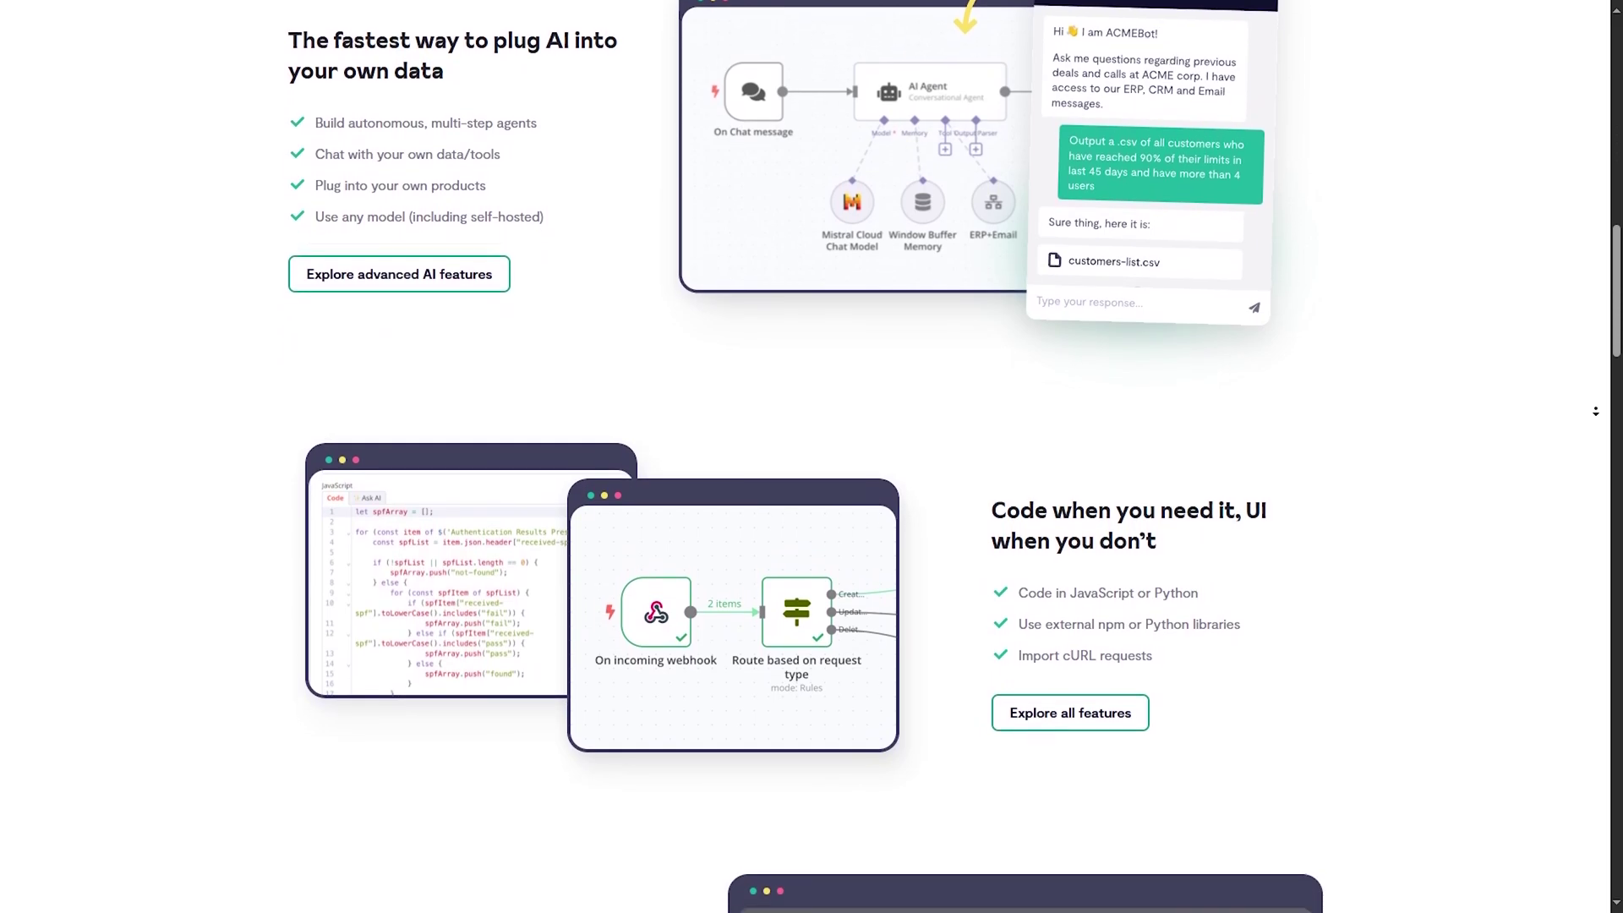
{"action": "scroll", "coordinate": [1595, 409], "scroll_direction": "down", "scroll_amount": 2}
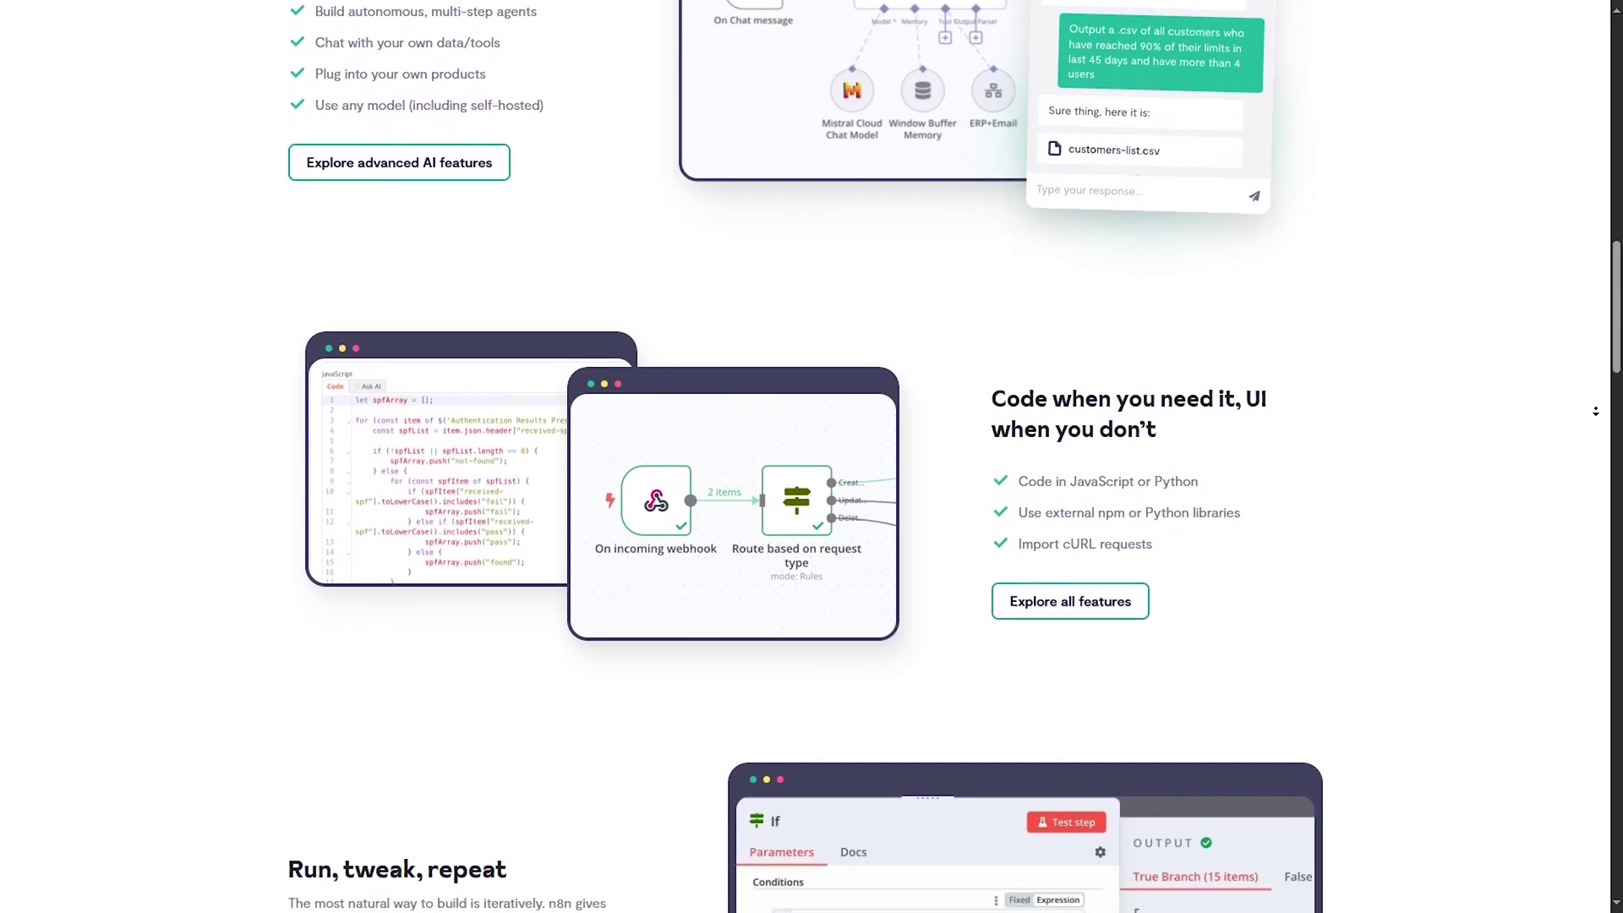
{"action": "scroll", "coordinate": [1595, 410], "scroll_direction": "down", "scroll_amount": 2}
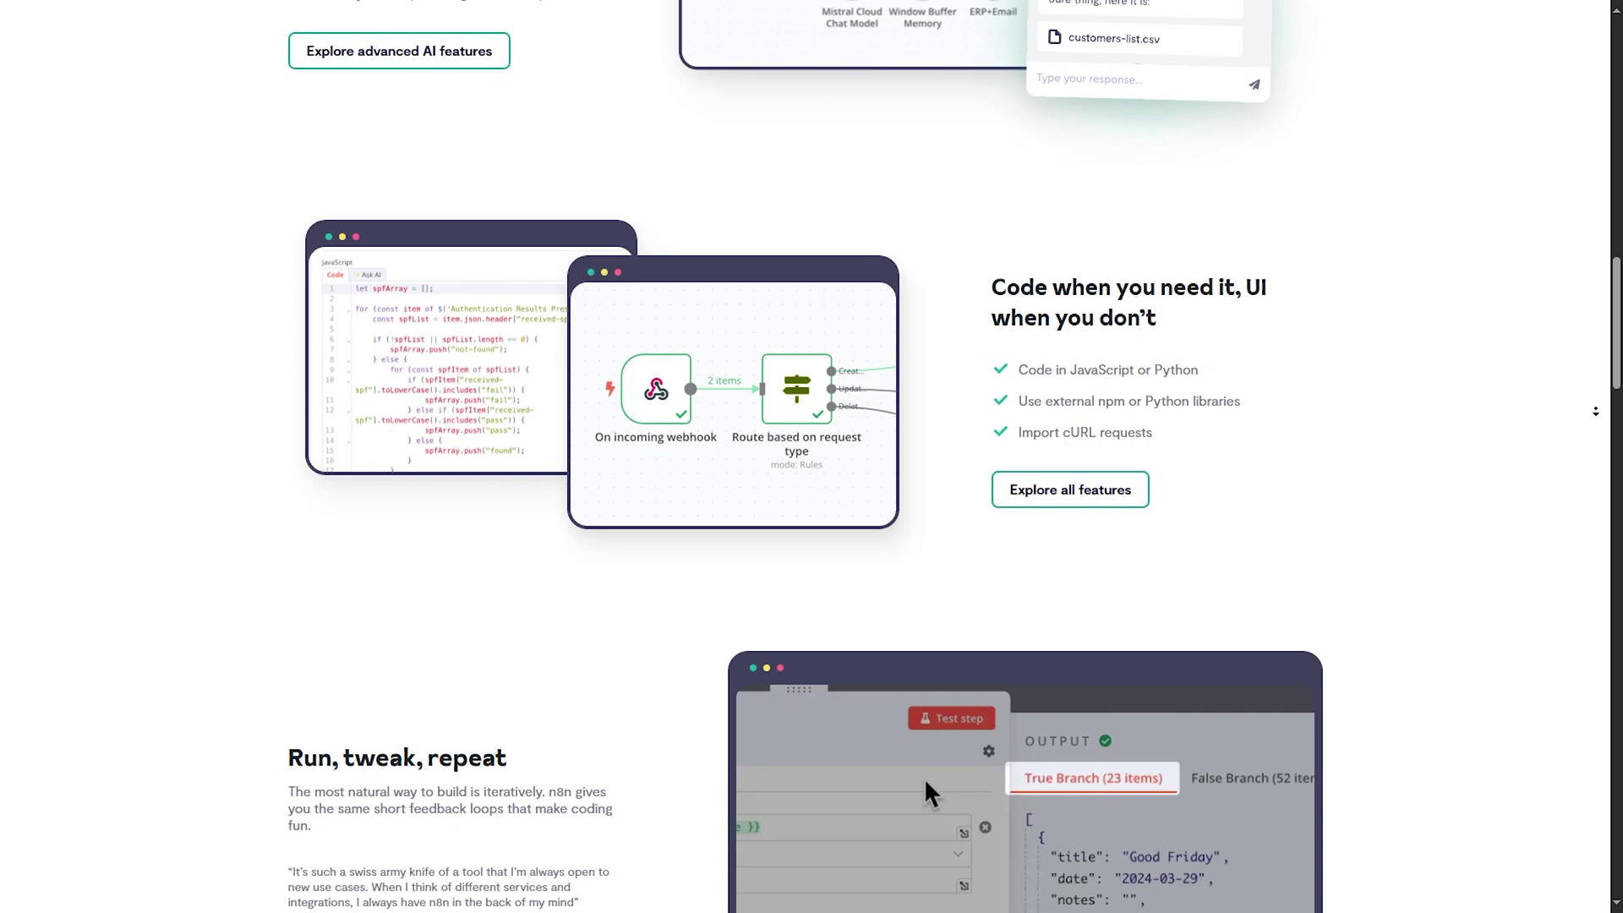
{"action": "scroll", "coordinate": [1594, 410], "scroll_direction": "down", "scroll_amount": 2}
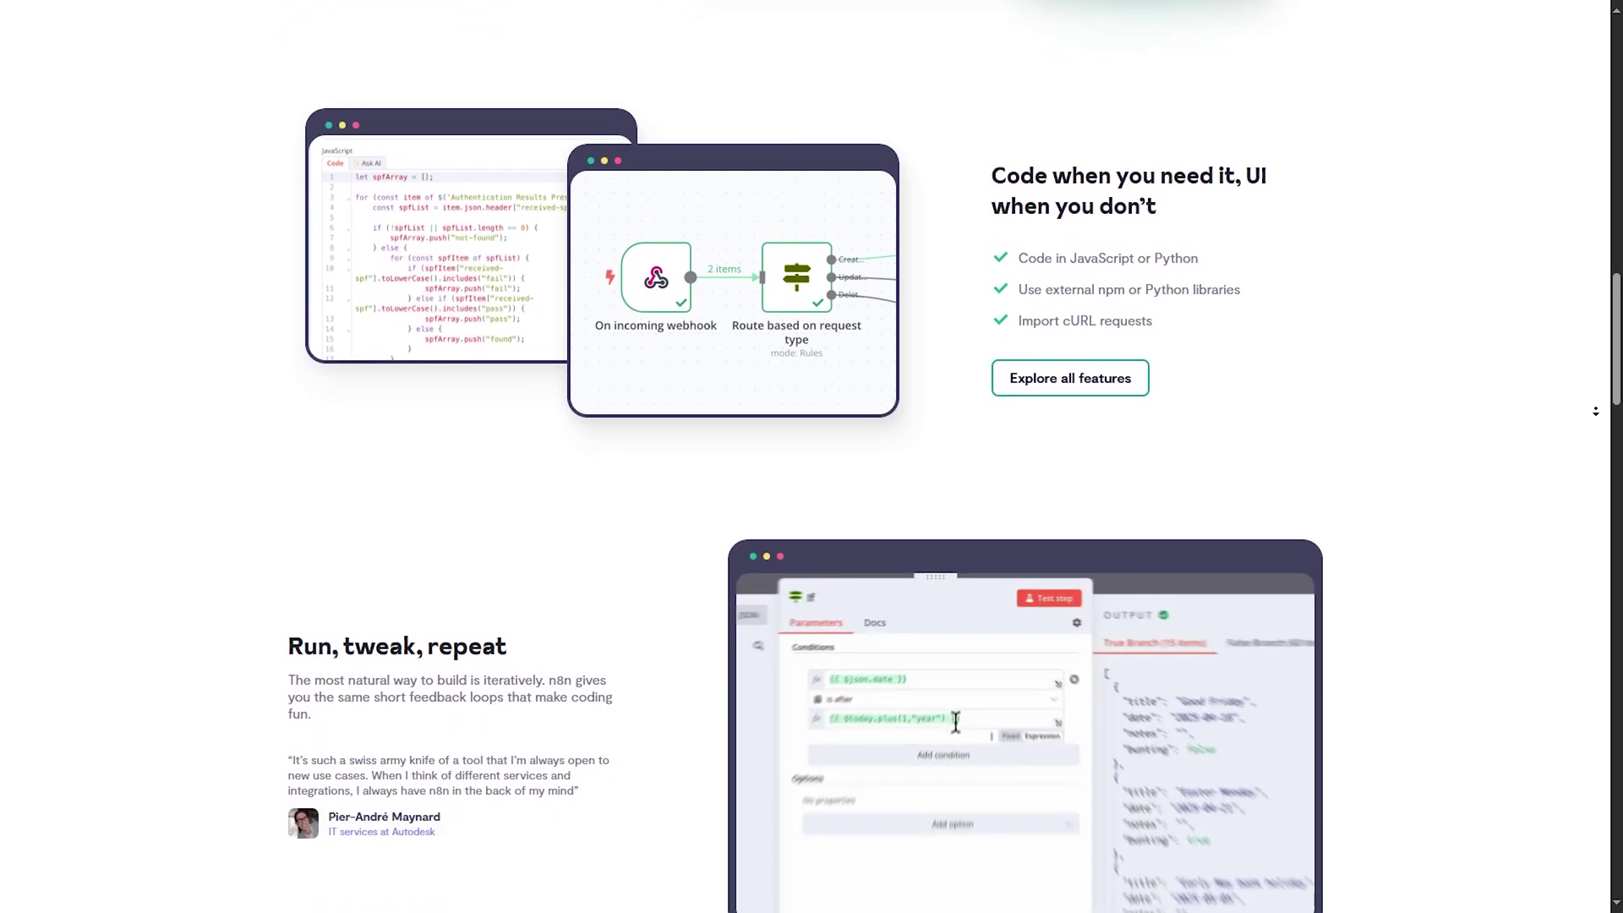
{"action": "scroll", "coordinate": [1596, 410], "scroll_direction": "down", "scroll_amount": 2}
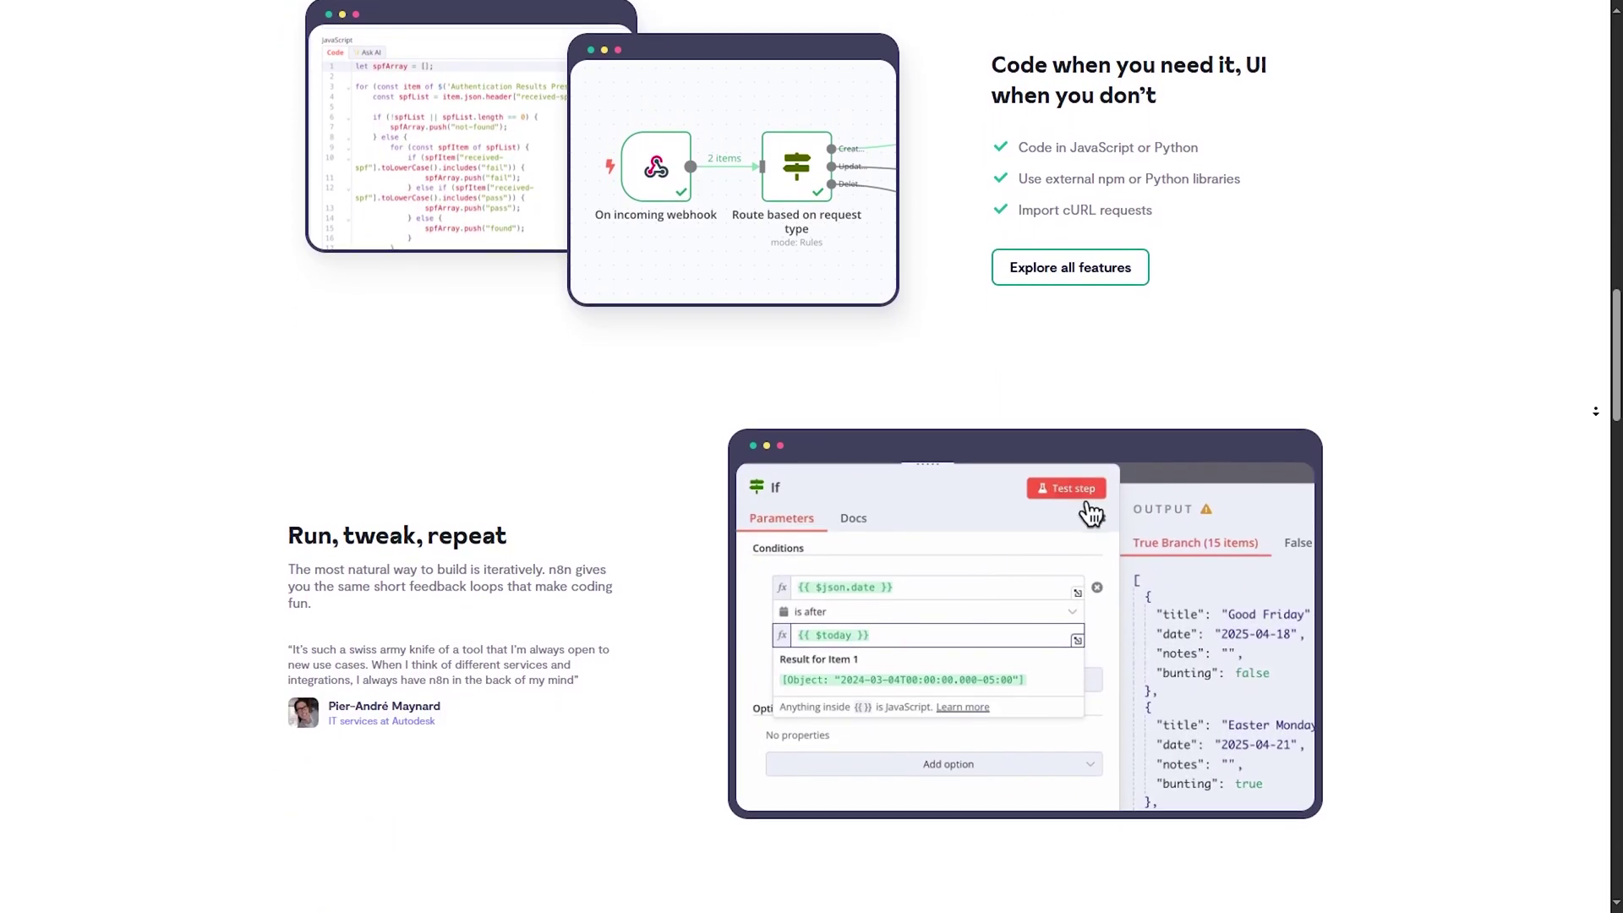
{"action": "scroll", "coordinate": [1594, 410], "scroll_direction": "down", "scroll_amount": 2}
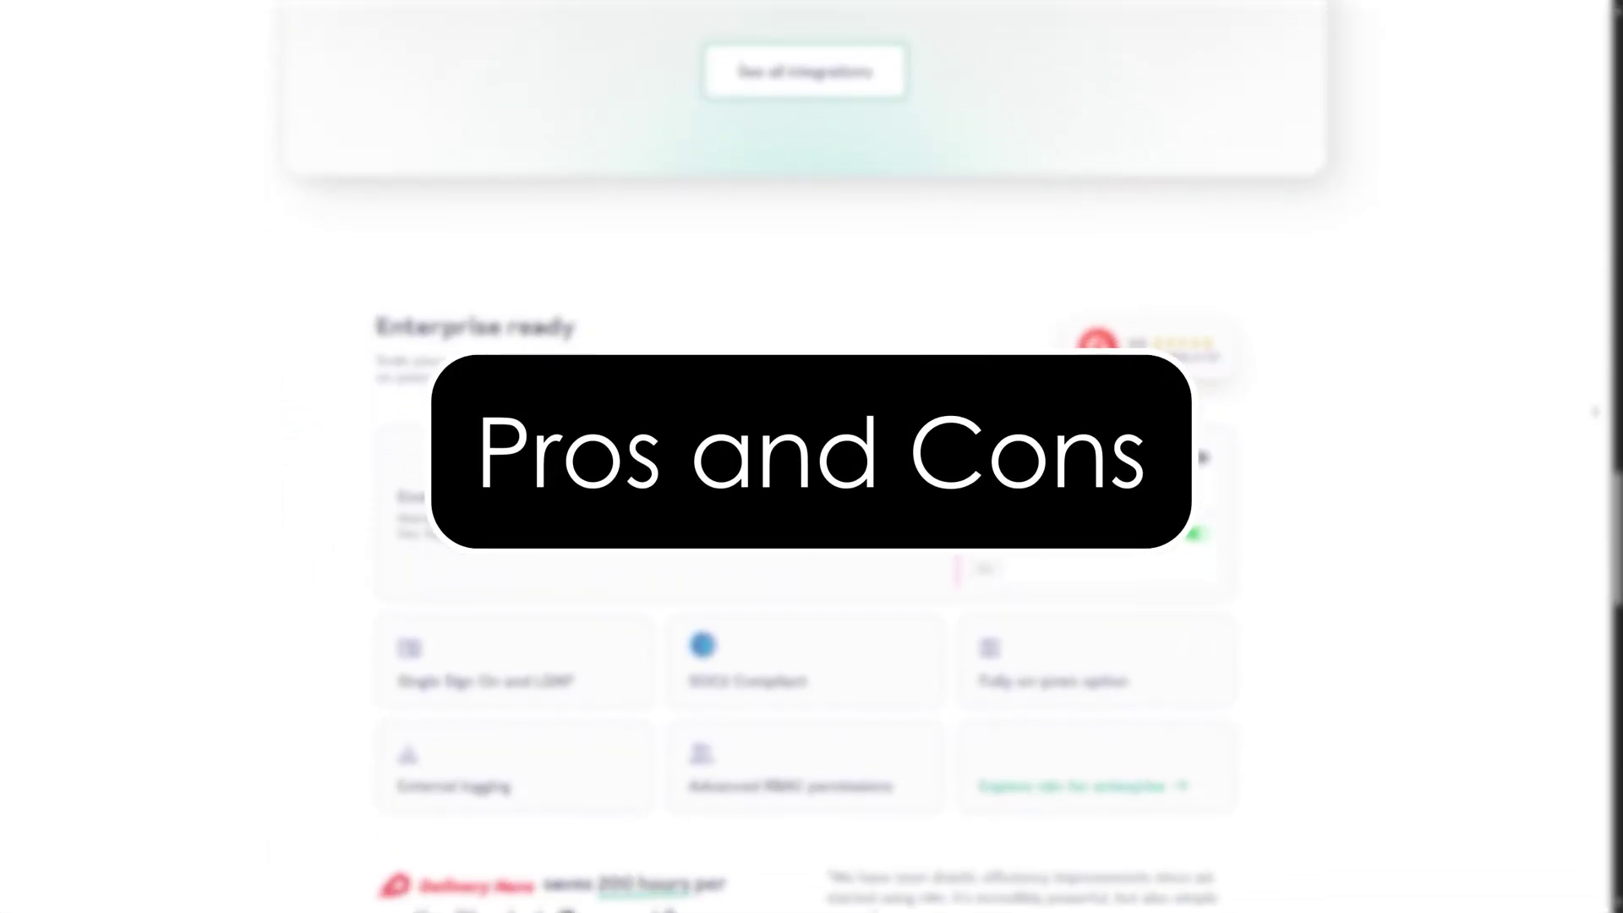
{"action": "scroll", "coordinate": [1595, 409], "scroll_direction": "down", "scroll_amount": 2}
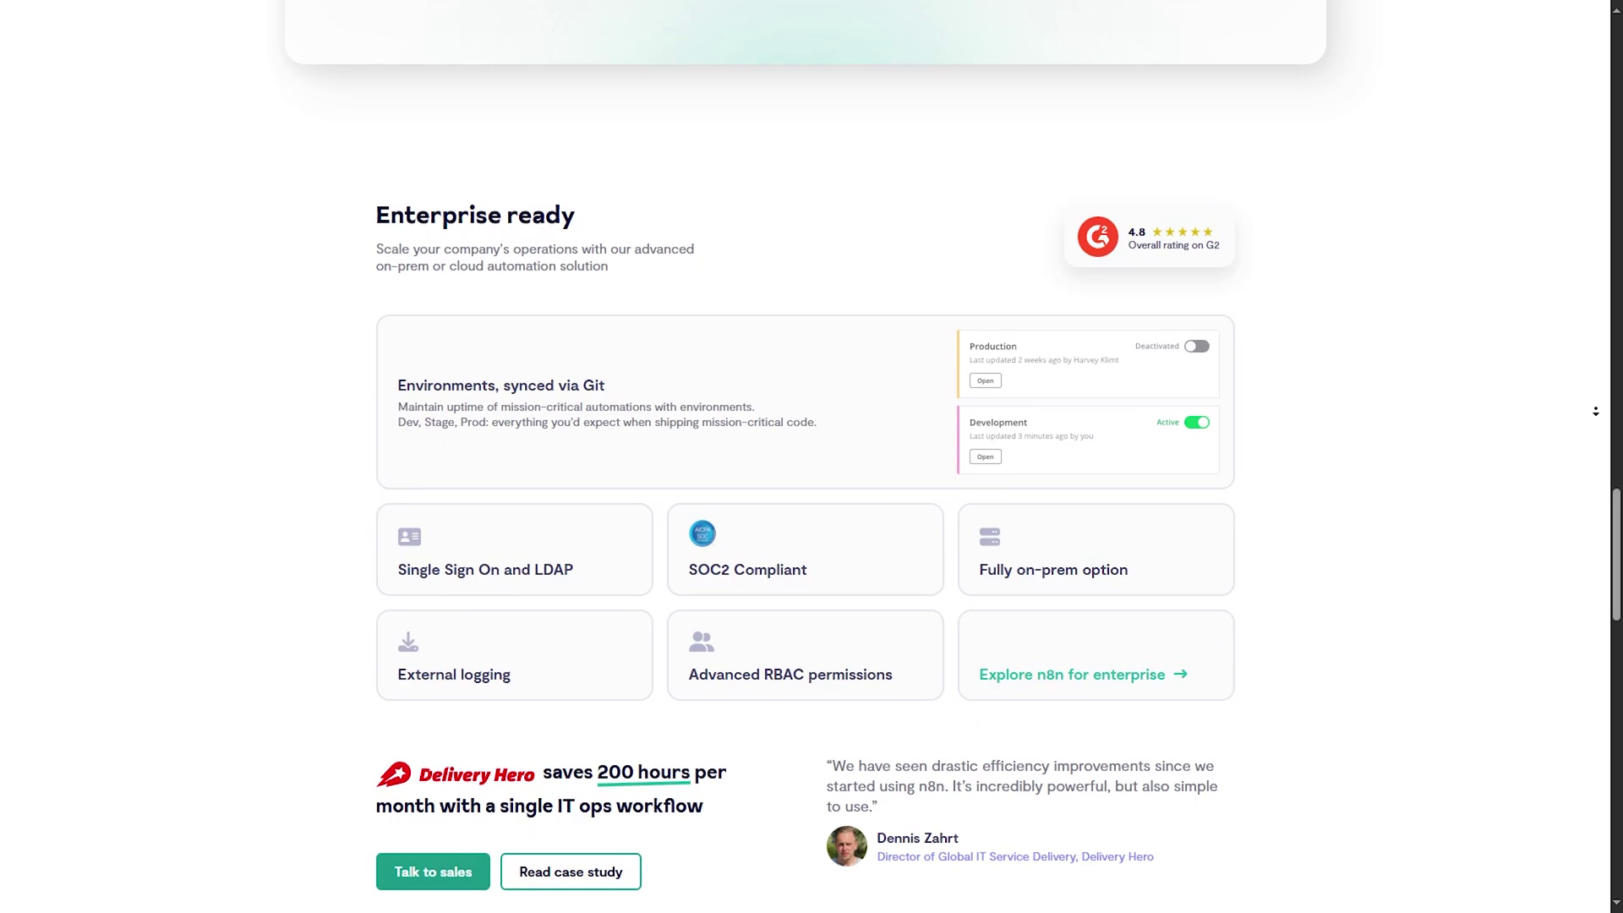
{"action": "scroll", "coordinate": [1594, 410], "scroll_direction": "down", "scroll_amount": 2}
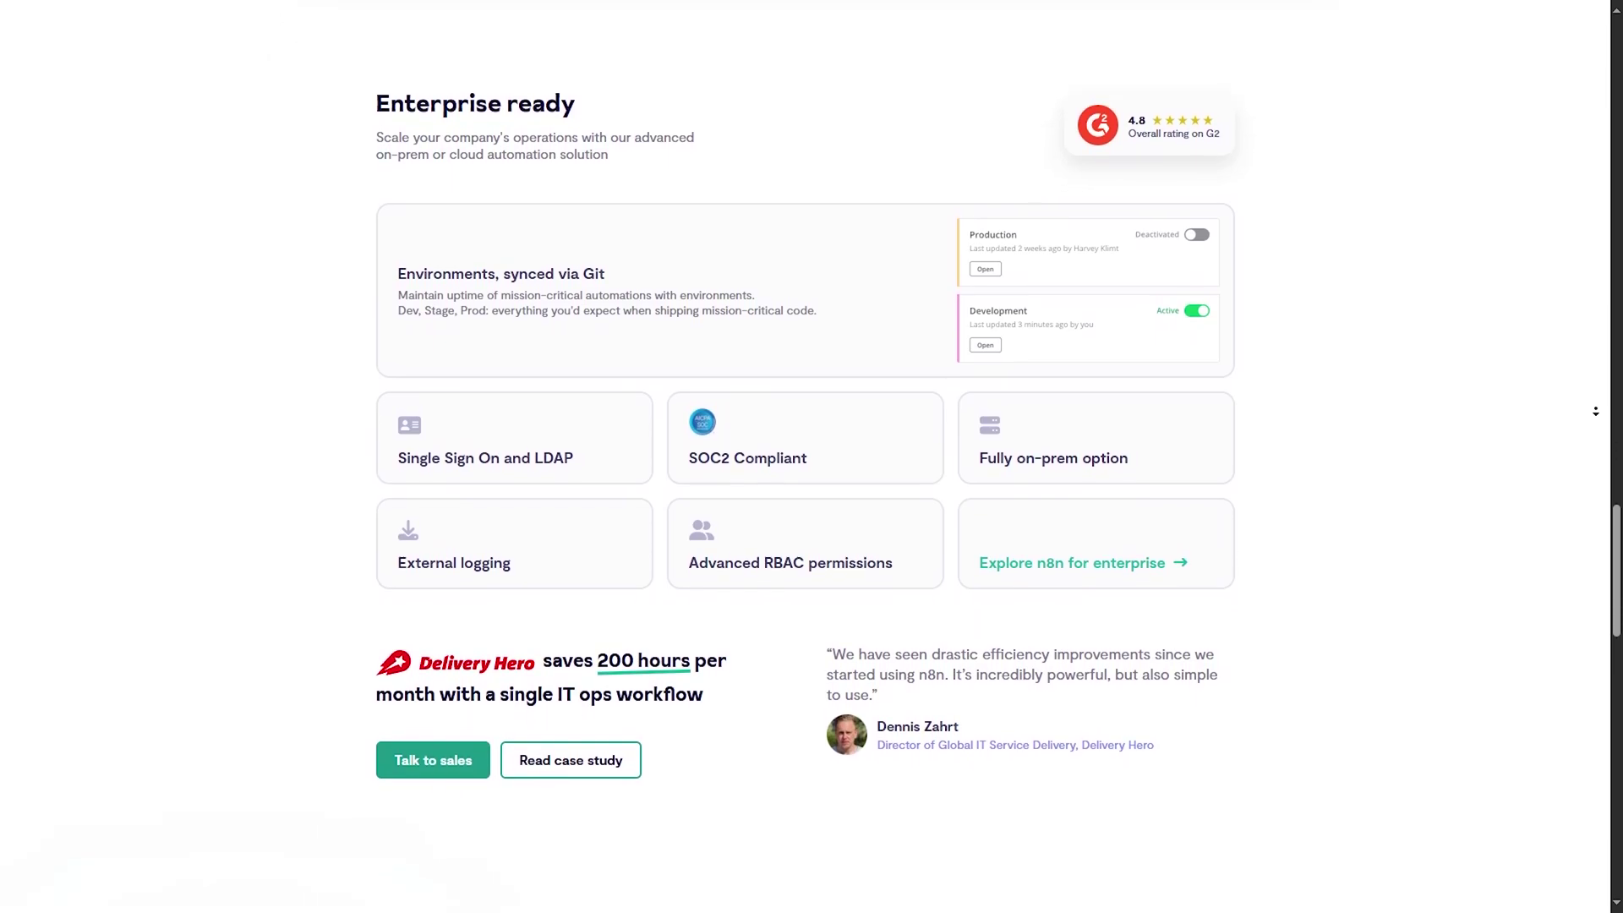
{"action": "scroll", "coordinate": [1594, 409], "scroll_direction": "down", "scroll_amount": 2}
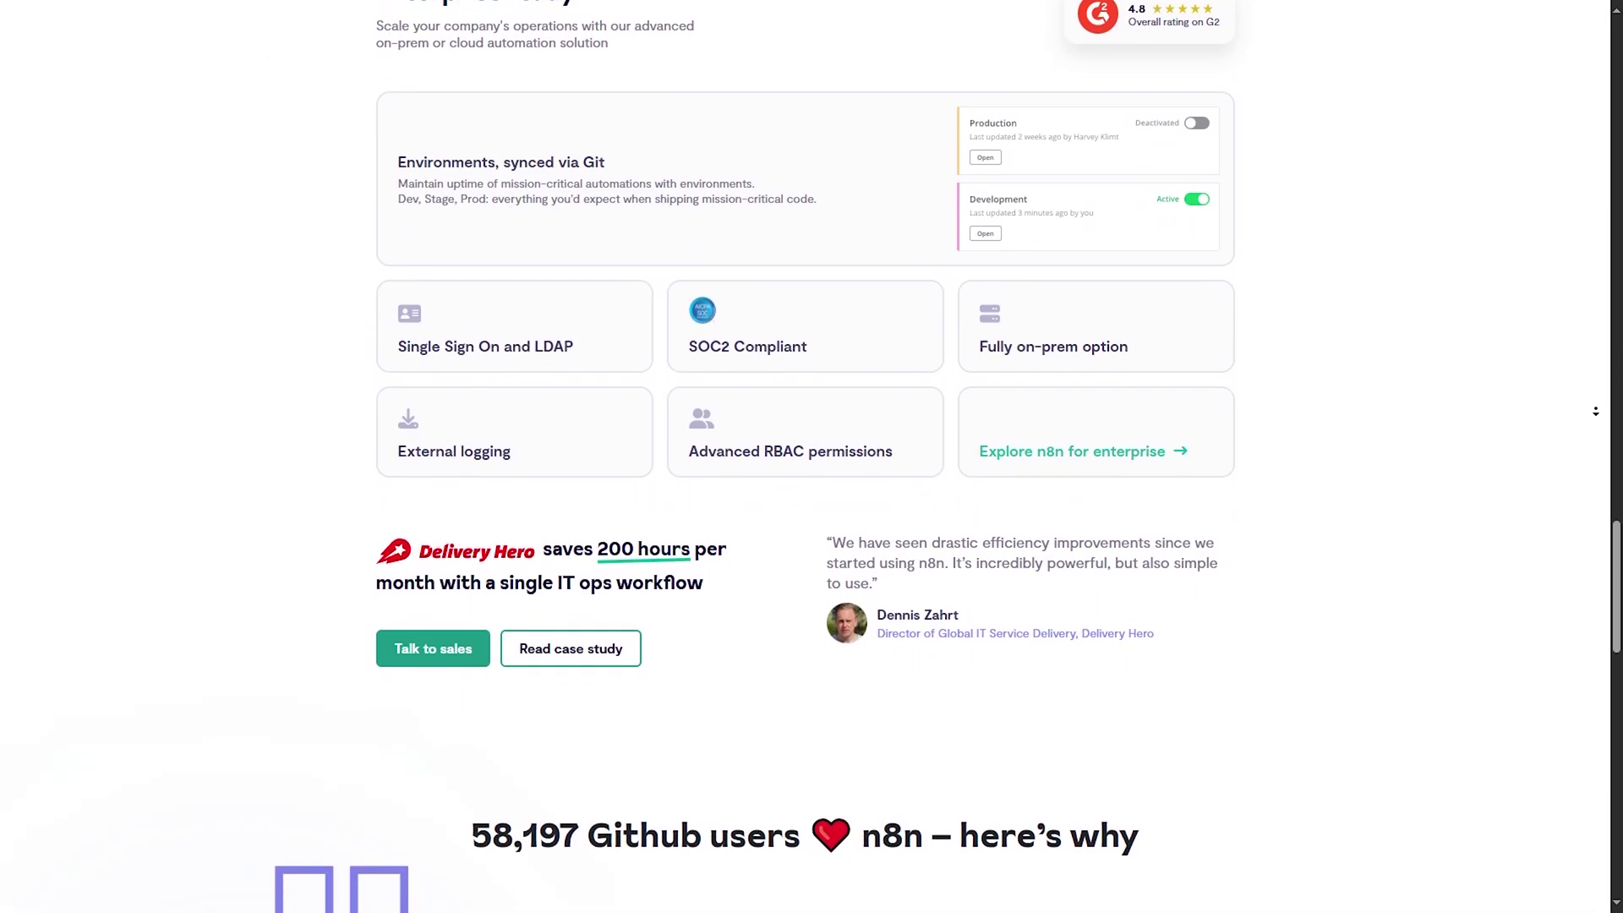
{"action": "scroll", "coordinate": [1594, 410], "scroll_direction": "down", "scroll_amount": 2}
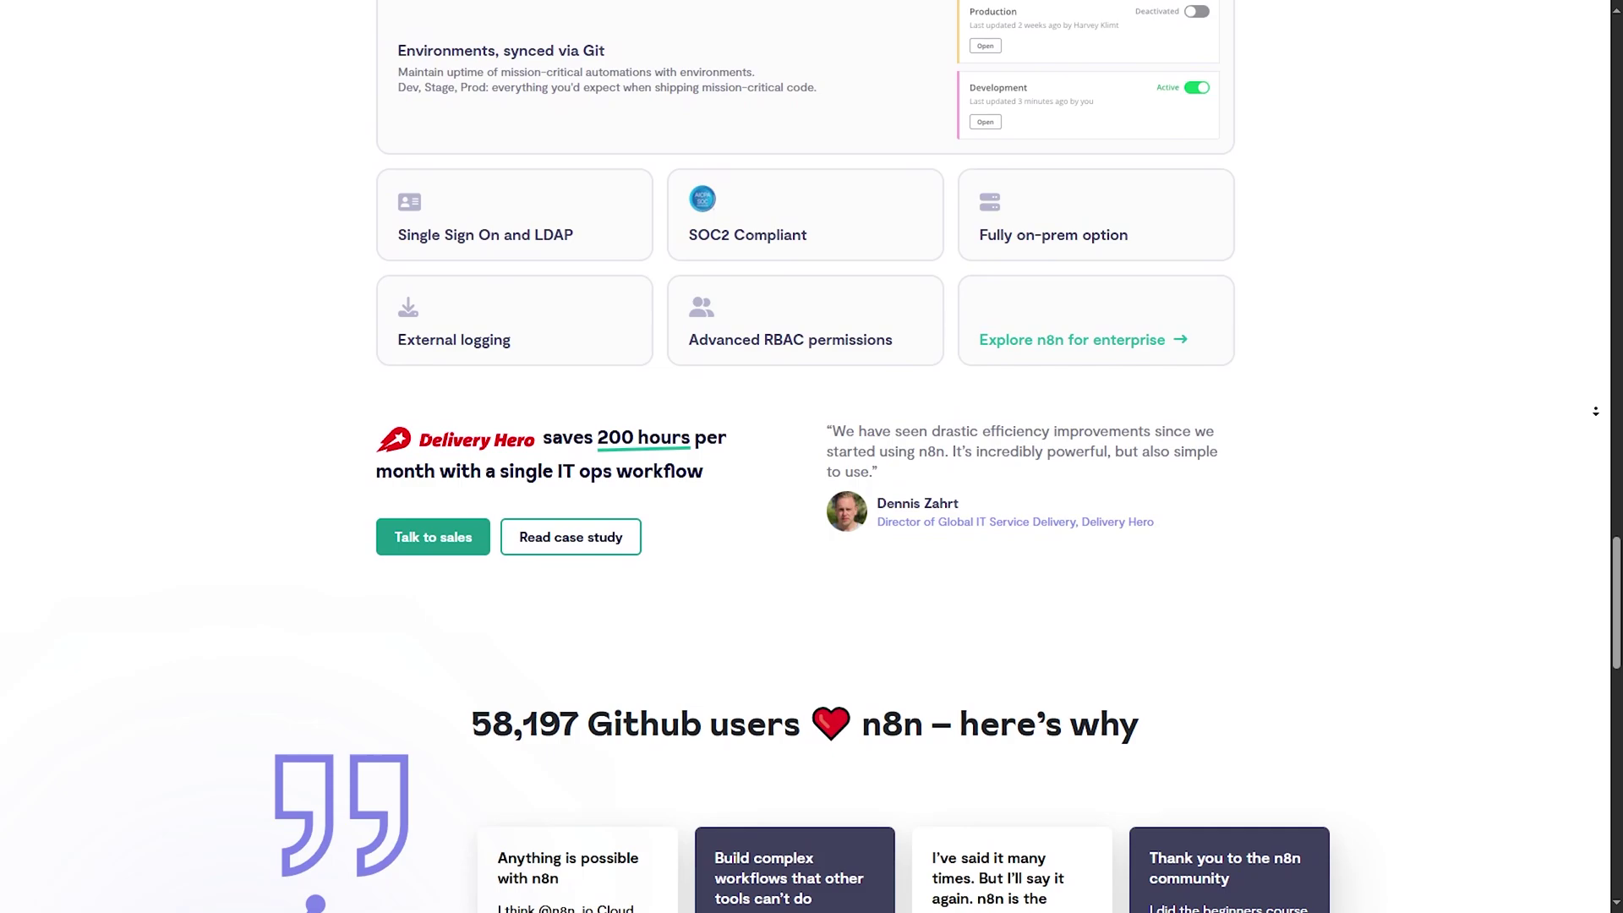
{"action": "scroll", "coordinate": [1595, 410], "scroll_direction": "down", "scroll_amount": 2}
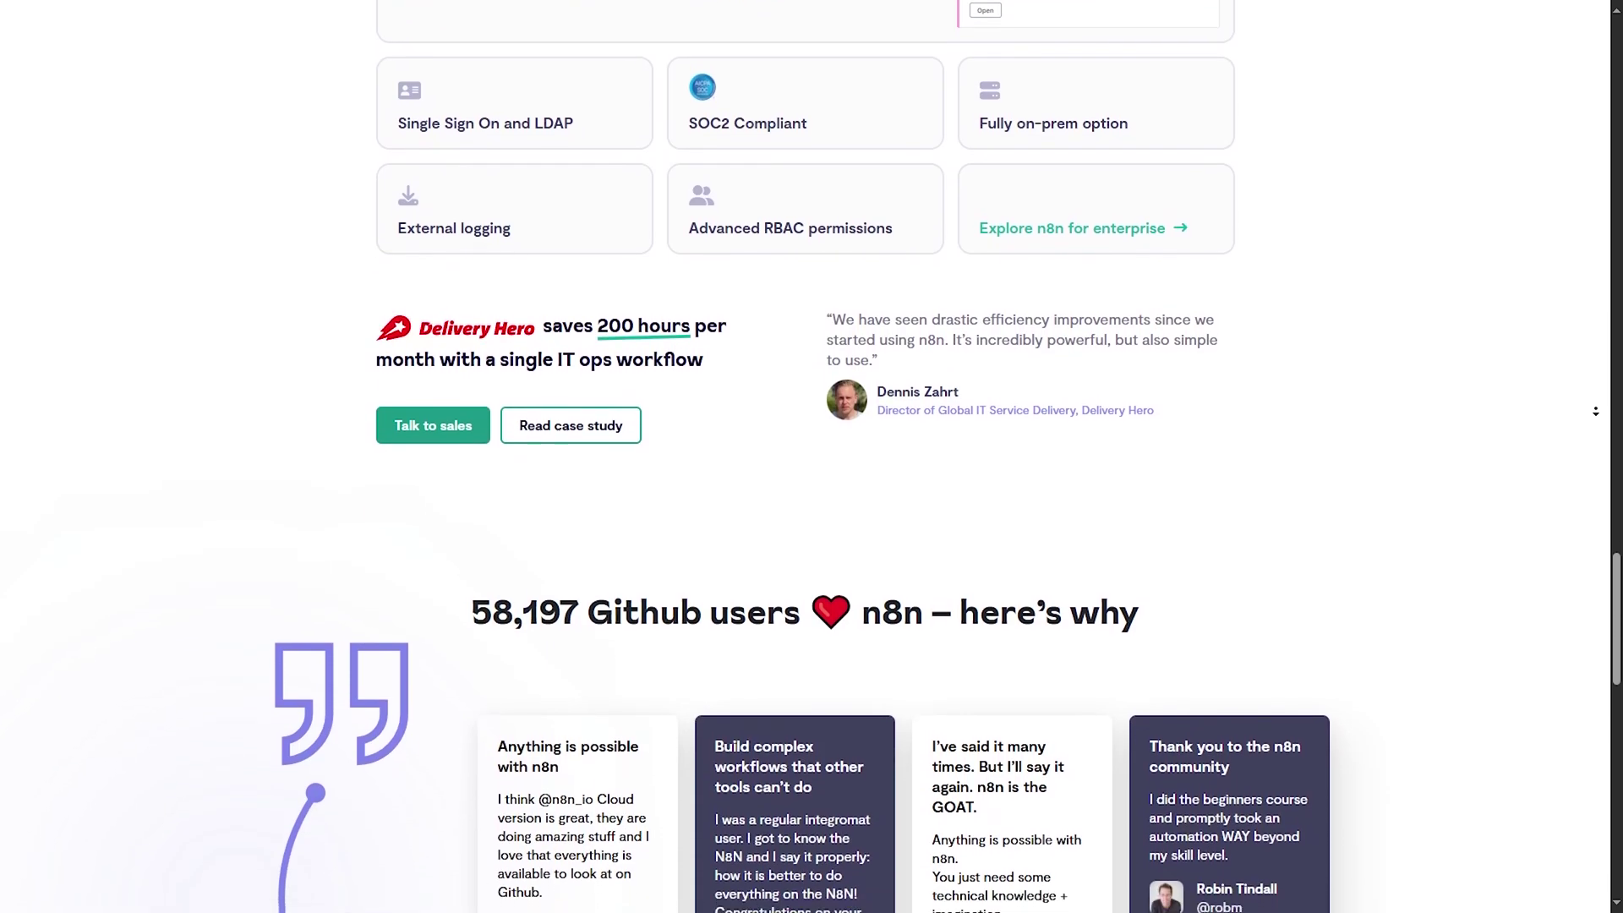
{"action": "scroll", "coordinate": [1595, 409], "scroll_direction": "down", "scroll_amount": 2}
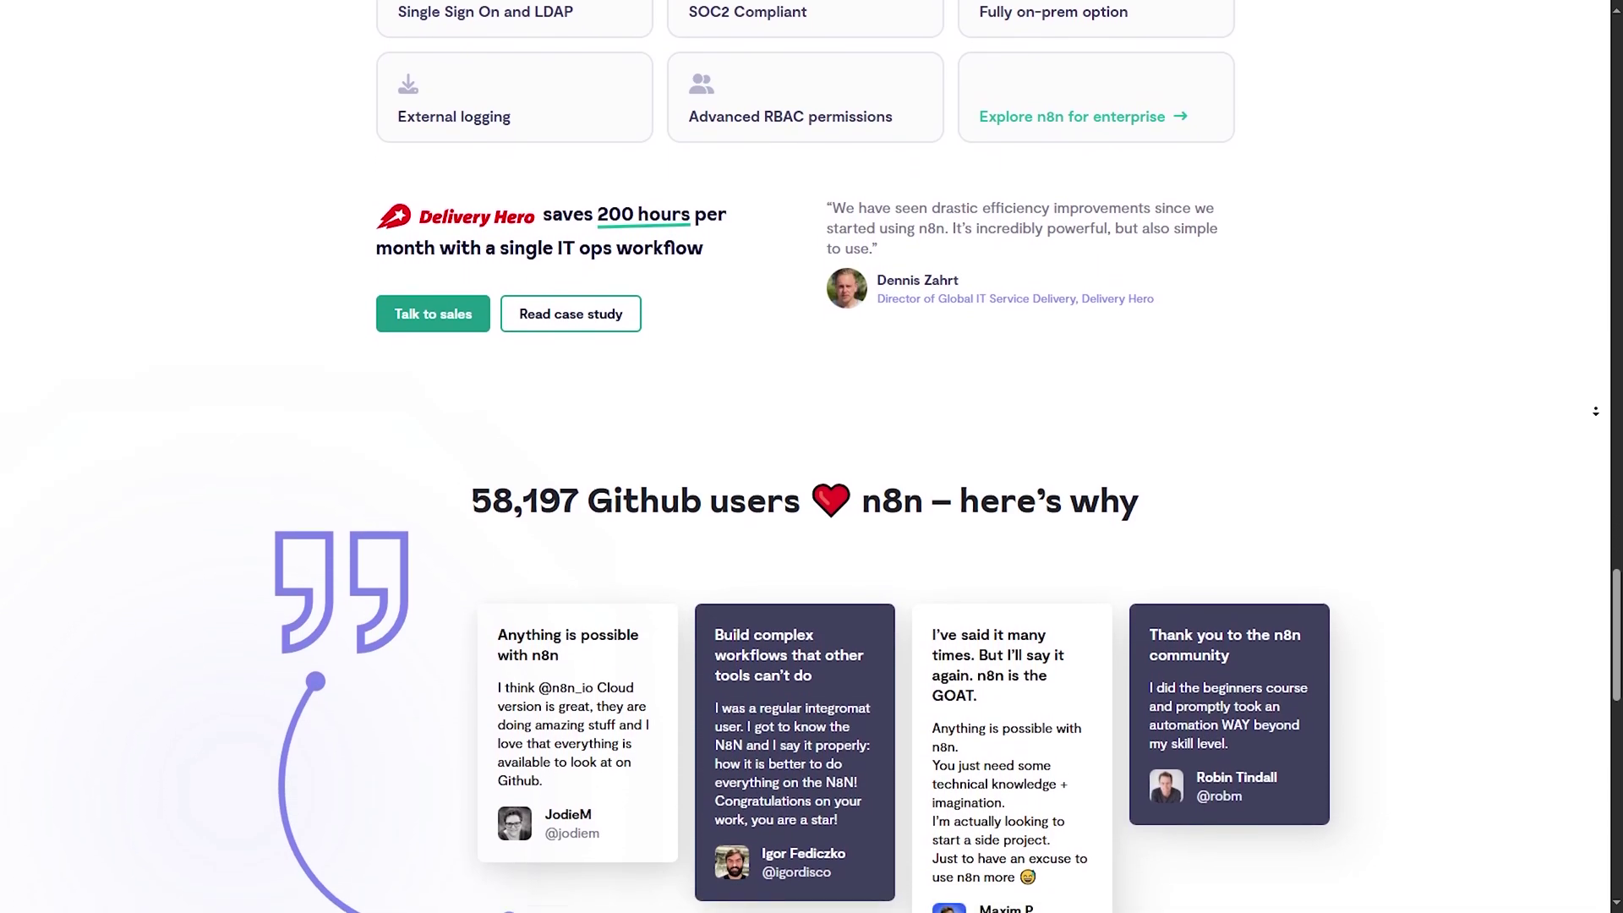
{"action": "scroll", "coordinate": [1596, 409], "scroll_direction": "down", "scroll_amount": 2}
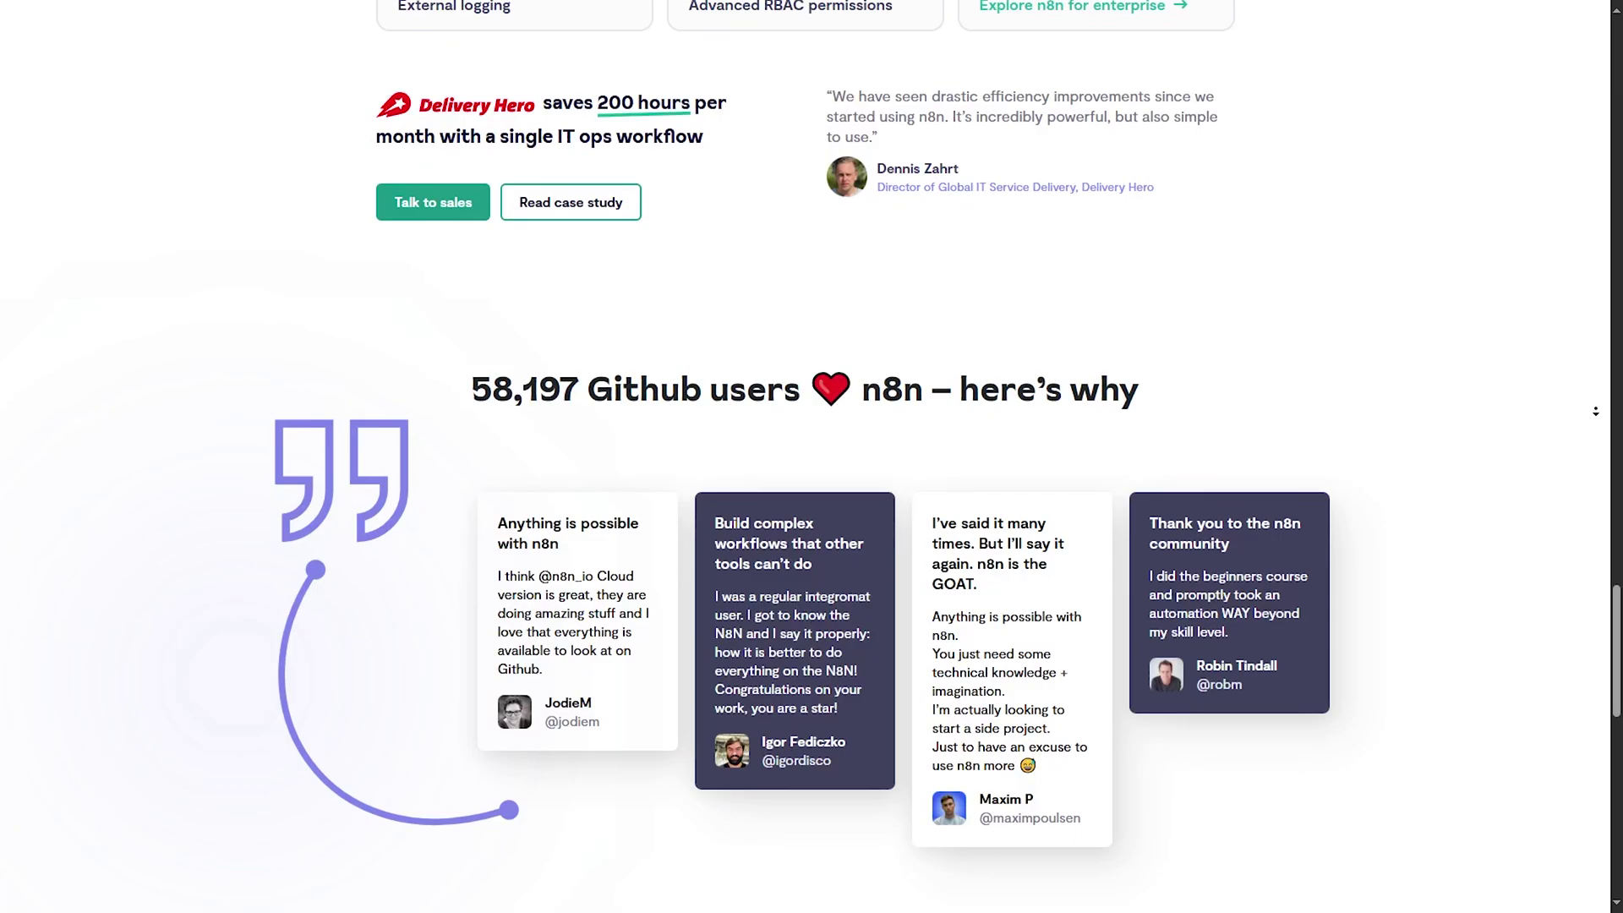
{"action": "scroll", "coordinate": [1596, 410], "scroll_direction": "down", "scroll_amount": 2}
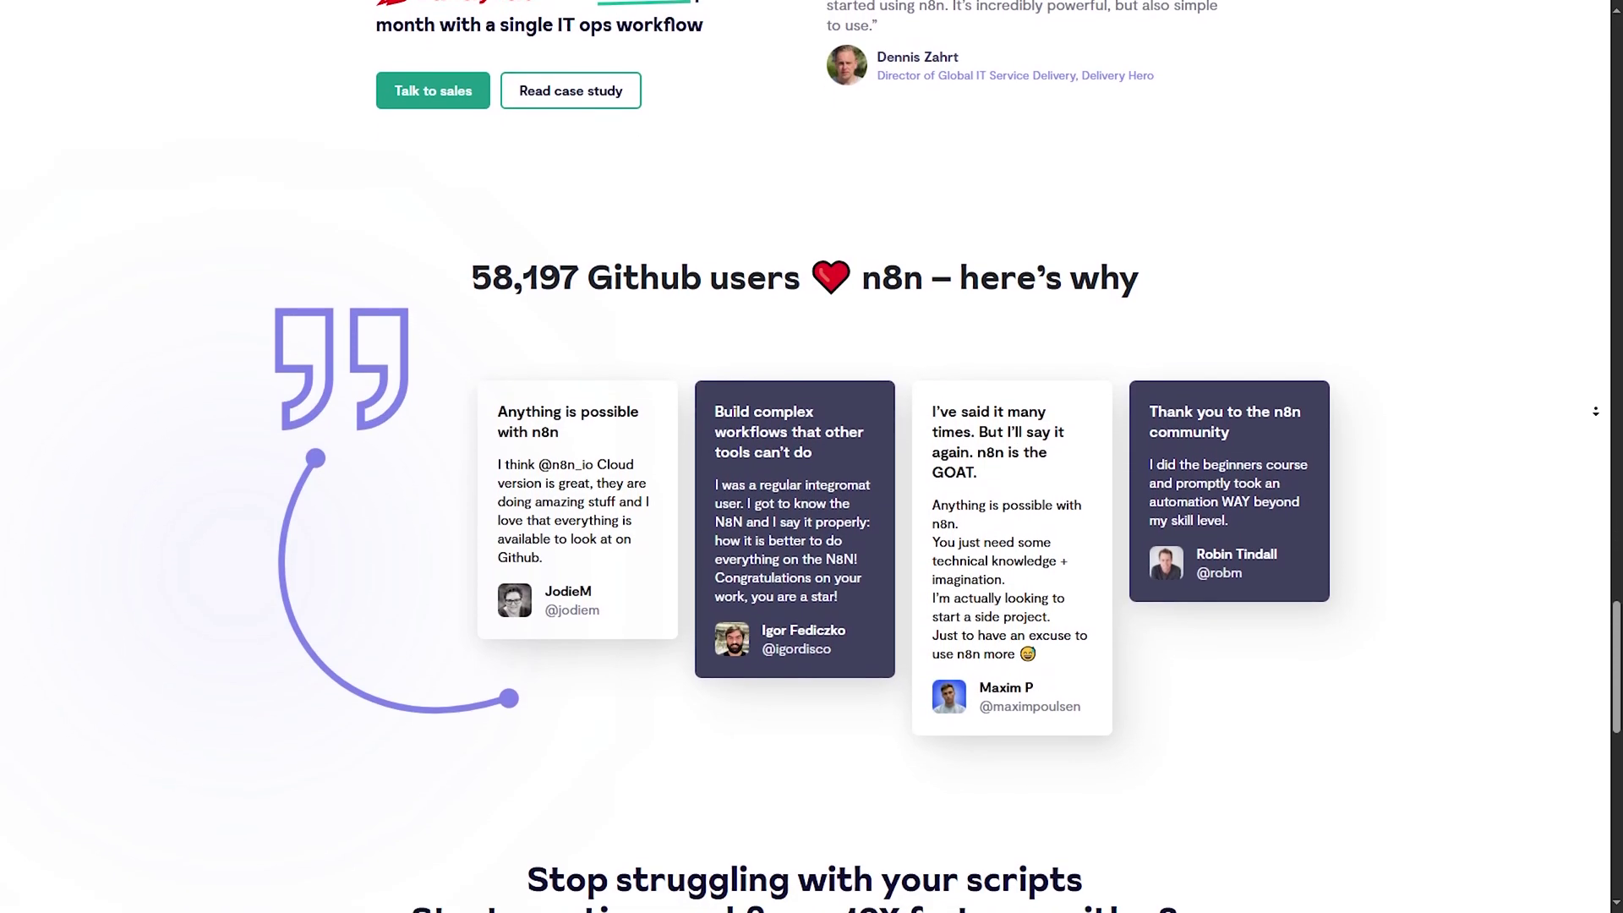
{"action": "scroll", "coordinate": [1595, 409], "scroll_direction": "down", "scroll_amount": 2}
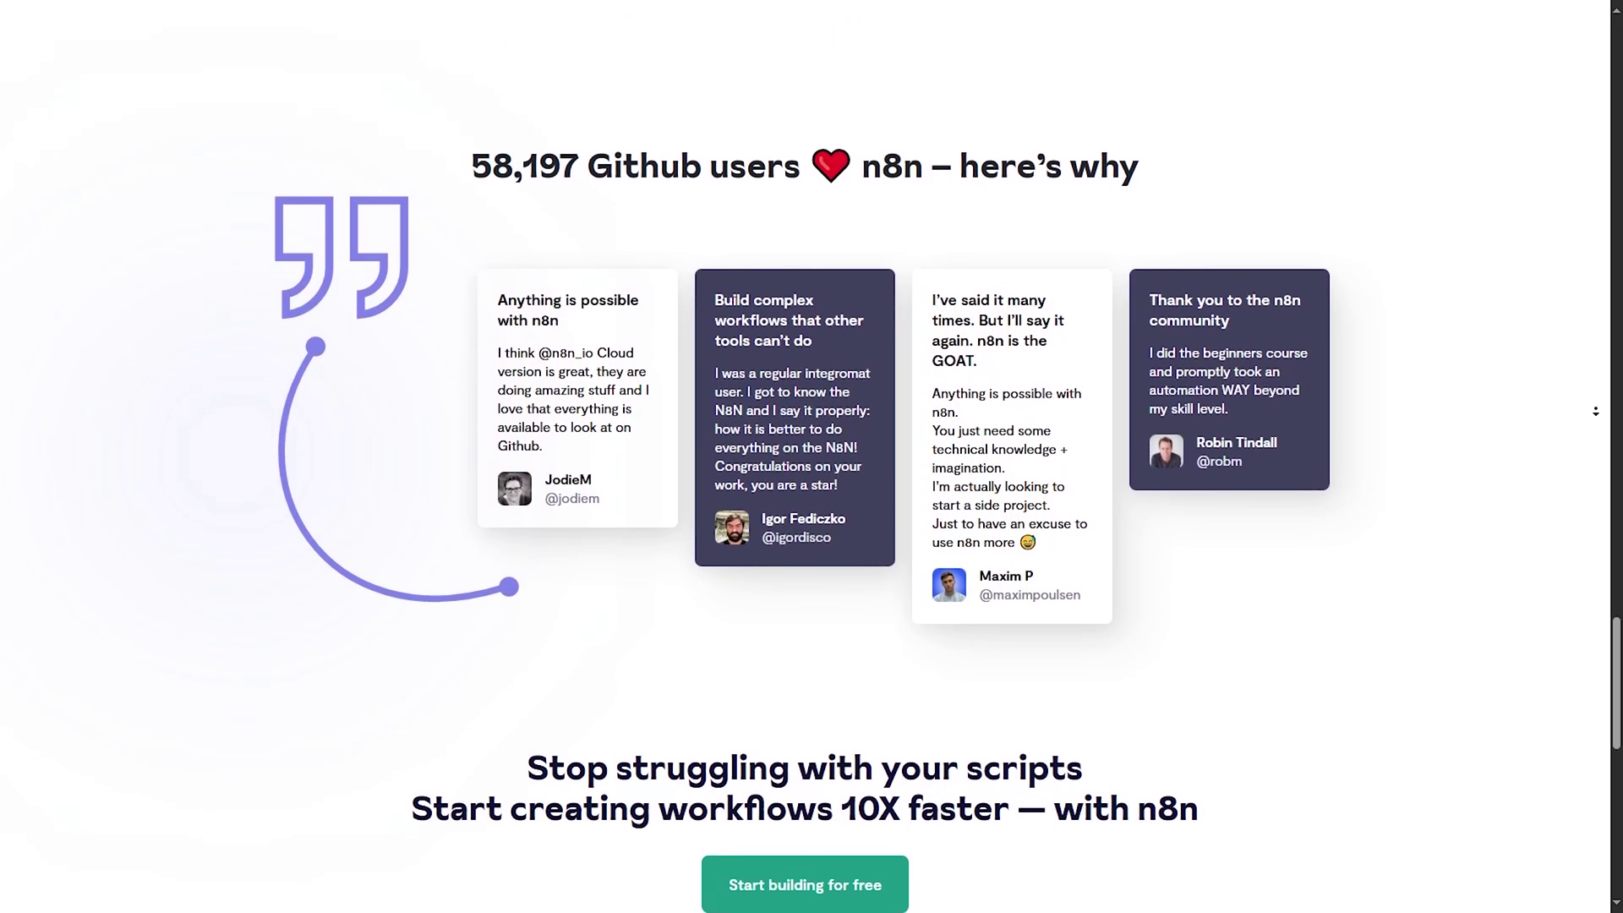
{"action": "scroll", "coordinate": [1595, 410], "scroll_direction": "down", "scroll_amount": 2}
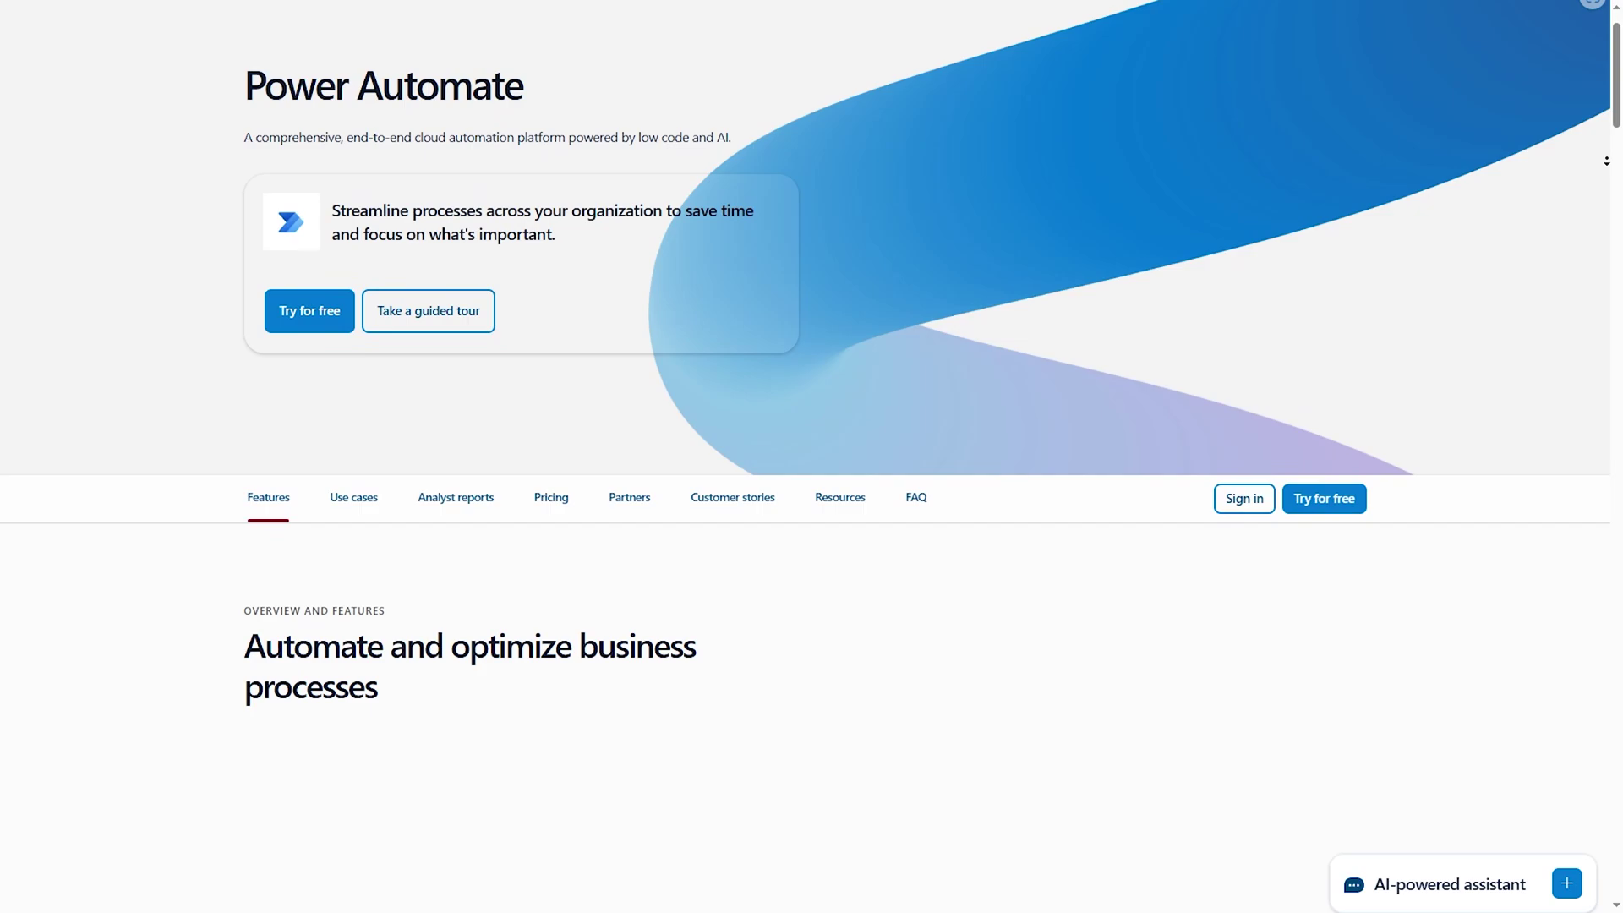
{"action": "scroll", "coordinate": [811, 456], "scroll_direction": "down", "scroll_amount": 2}
{"action": "scroll", "coordinate": [811, 456], "scroll_direction": "down", "scroll_amount": 2}
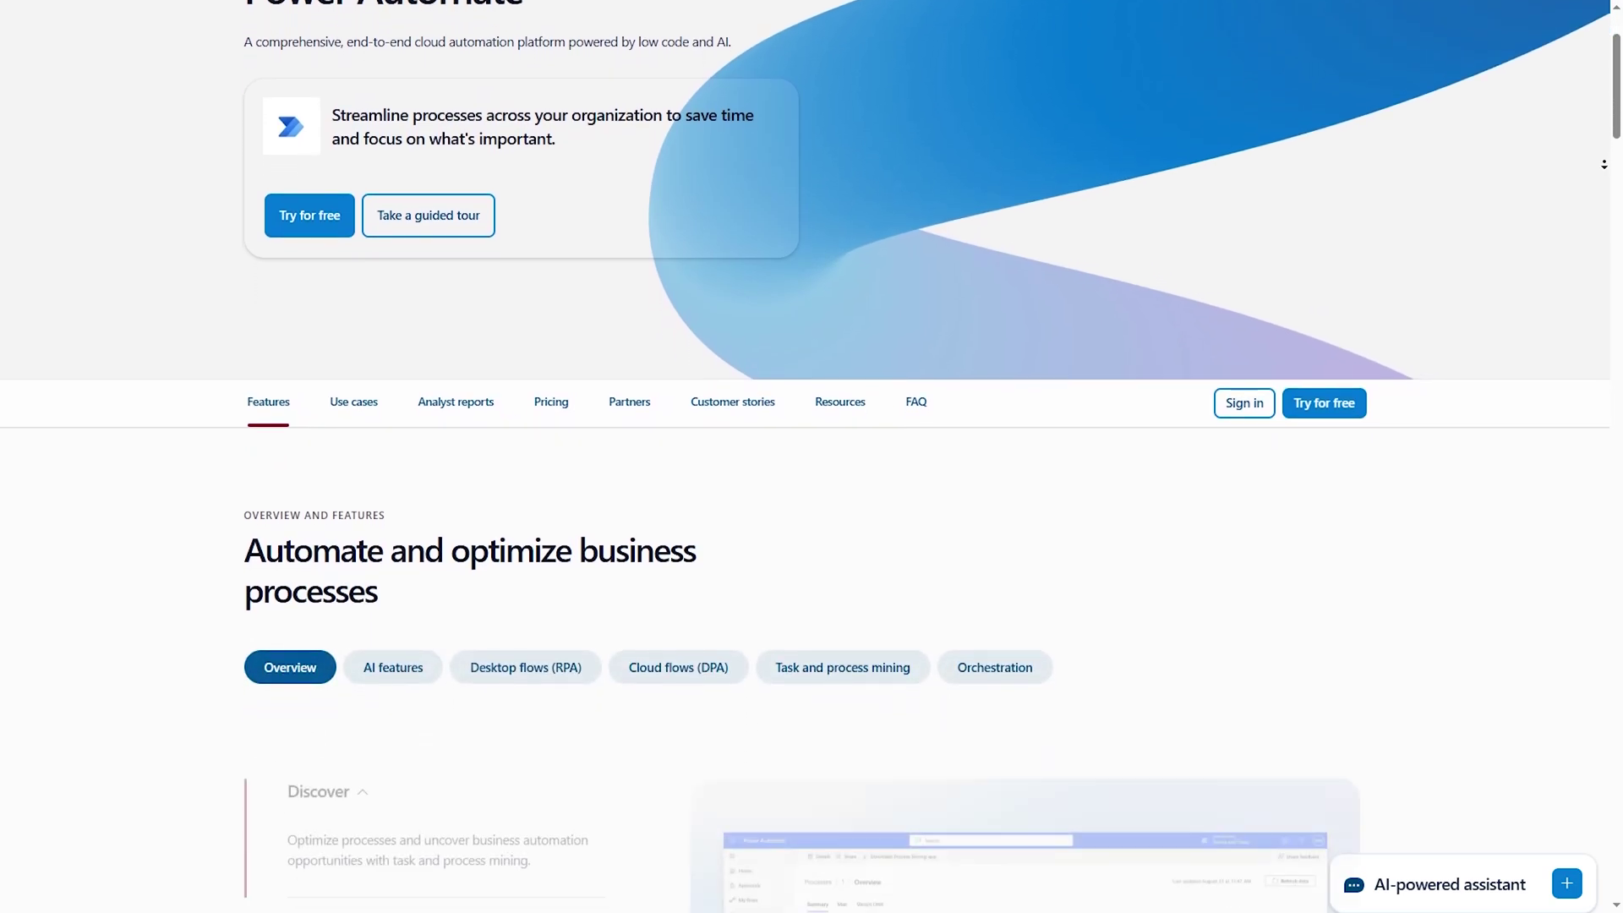
{"action": "scroll", "coordinate": [812, 457], "scroll_direction": "down", "scroll_amount": 2}
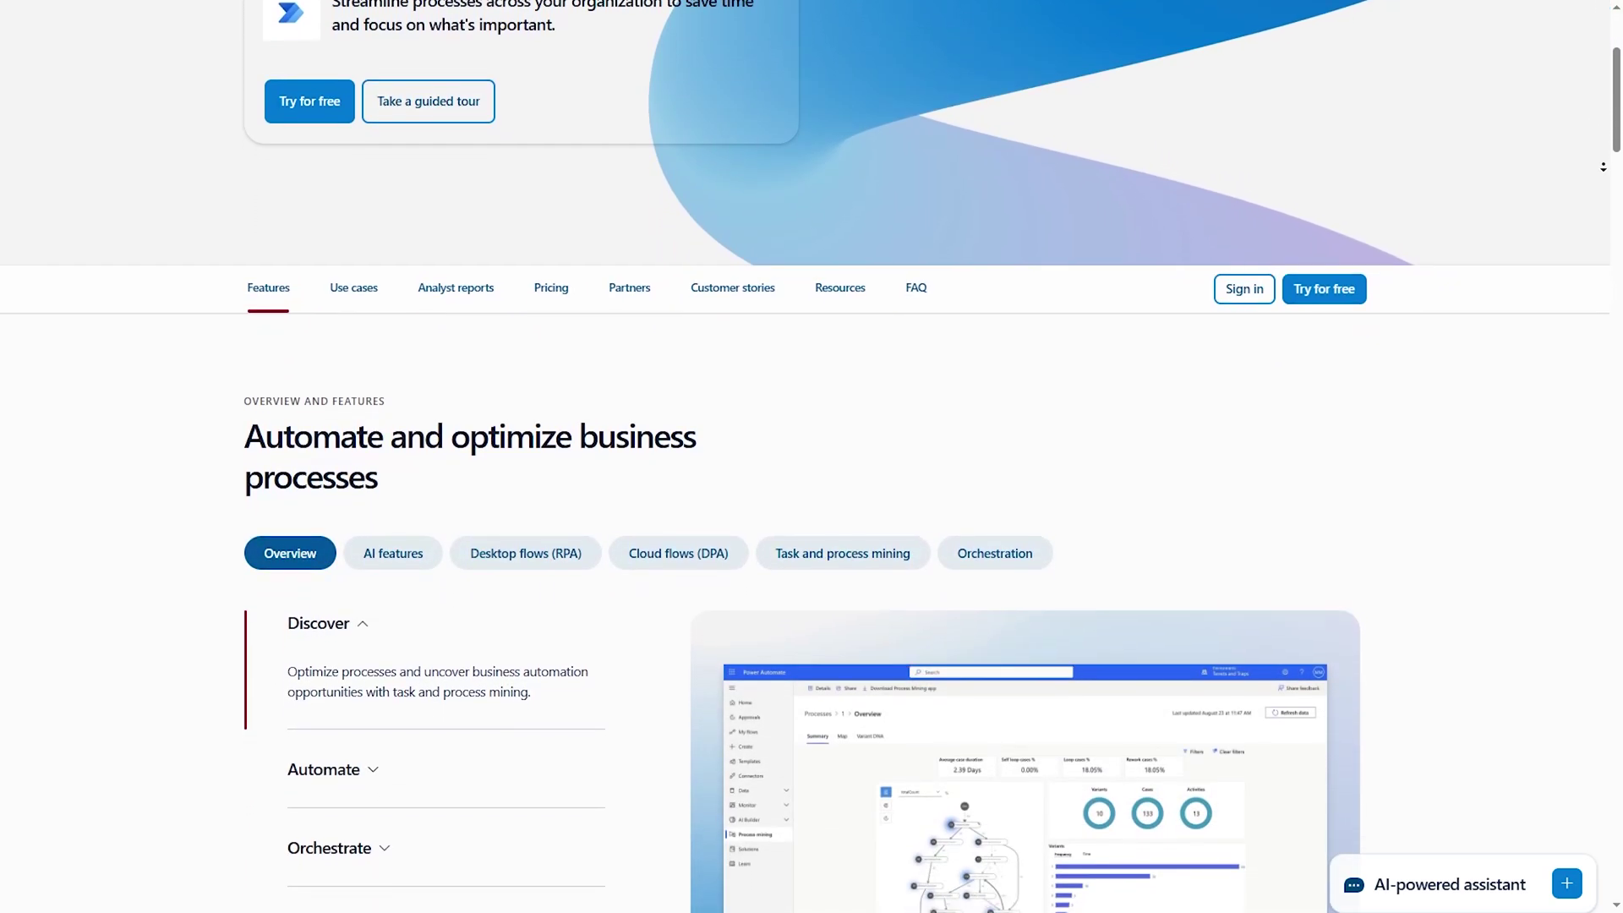
{"action": "scroll", "coordinate": [812, 457], "scroll_direction": "down", "scroll_amount": 2}
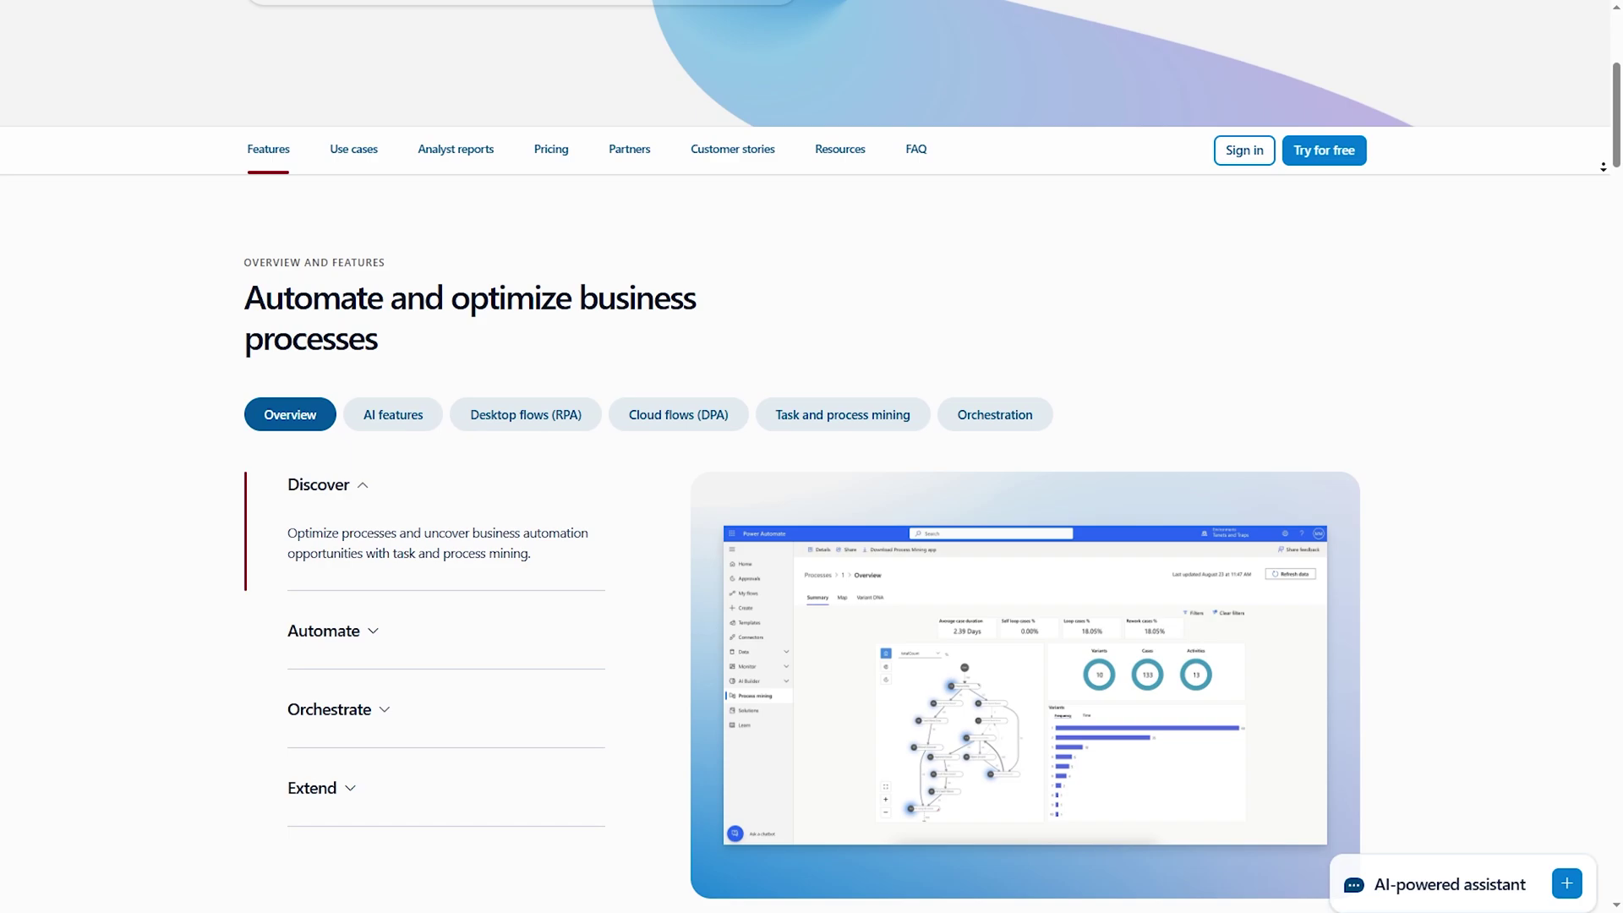
{"action": "scroll", "coordinate": [811, 456], "scroll_direction": "down", "scroll_amount": 1}
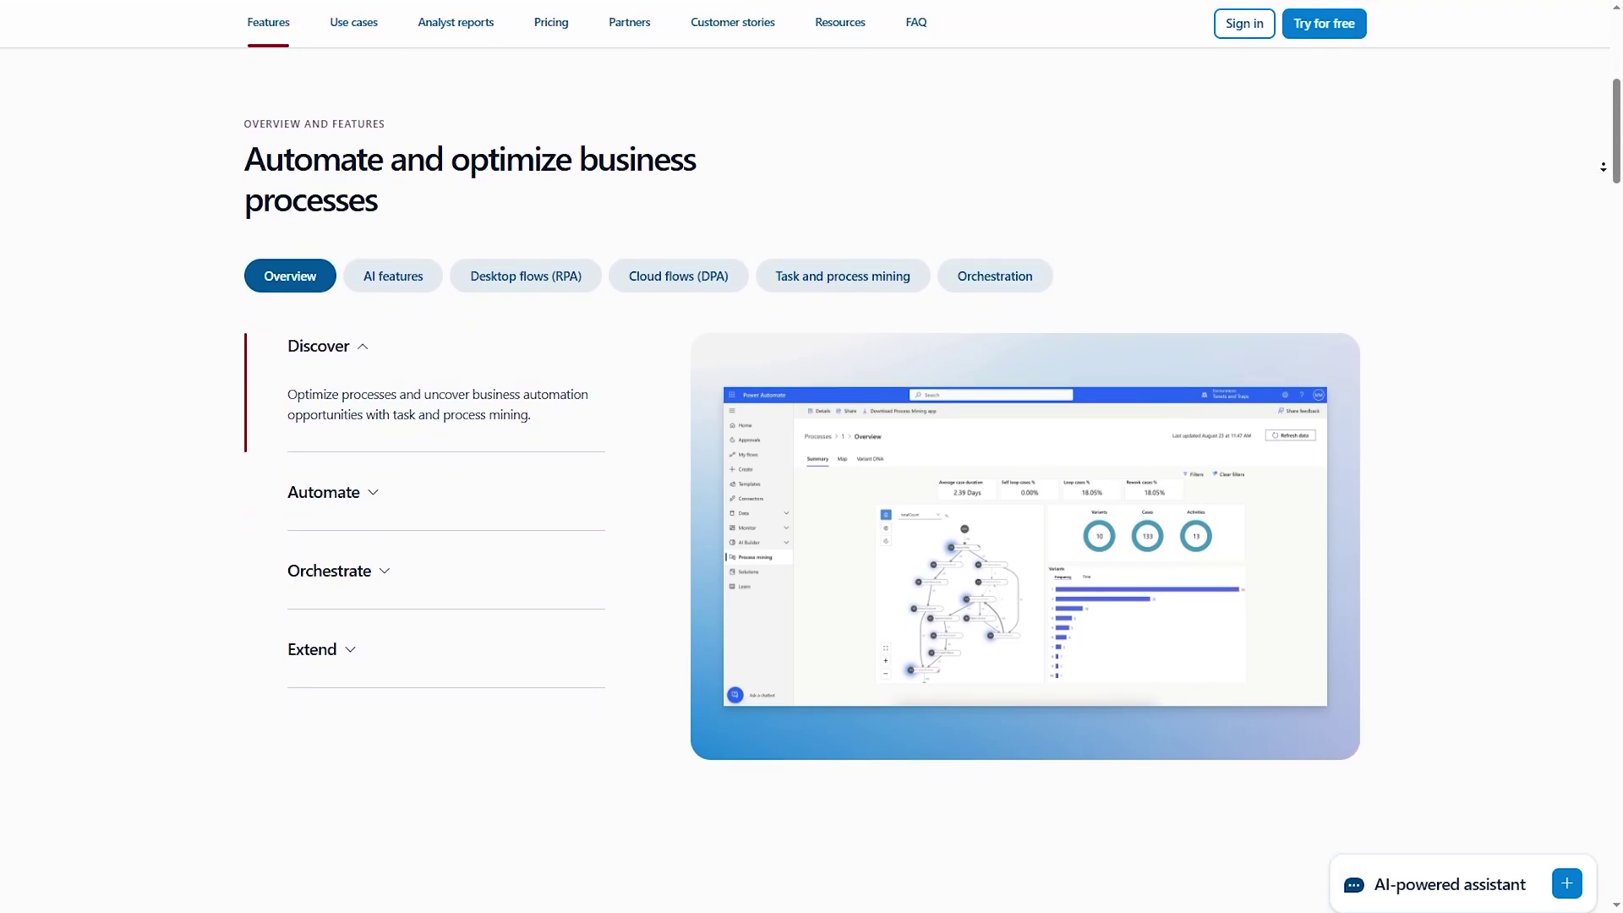
- Step through the AI features, Desktop flows, Cloud flows, Task and process mining, and Orchestration feature tabs
{"action": "left_click", "coordinate": [391, 241]}
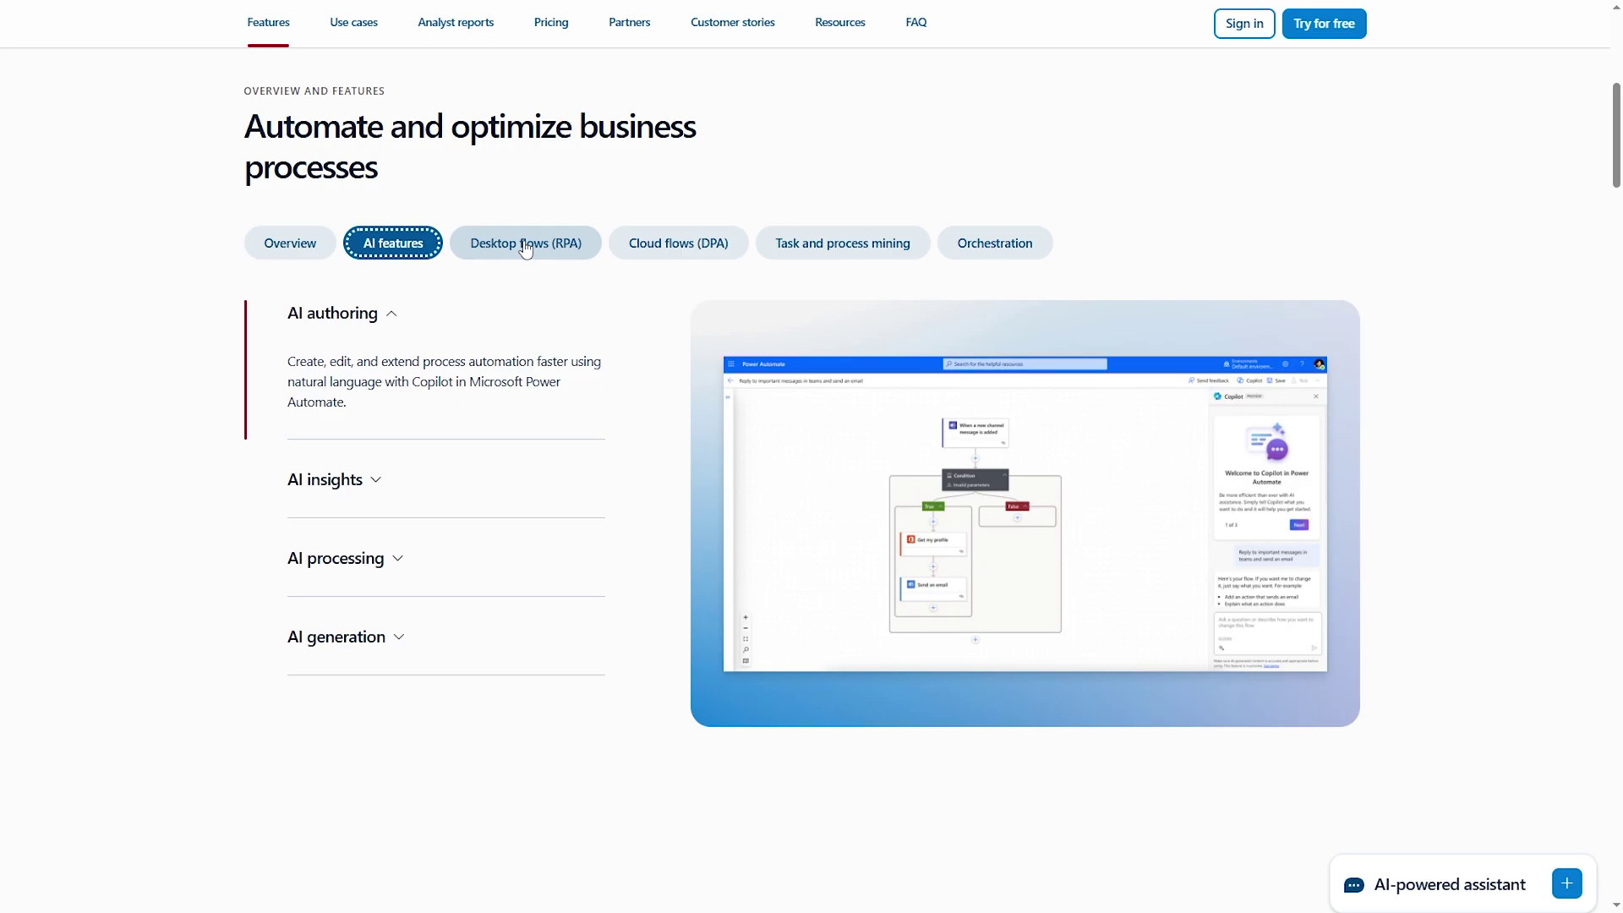
{"action": "left_click", "coordinate": [525, 242]}
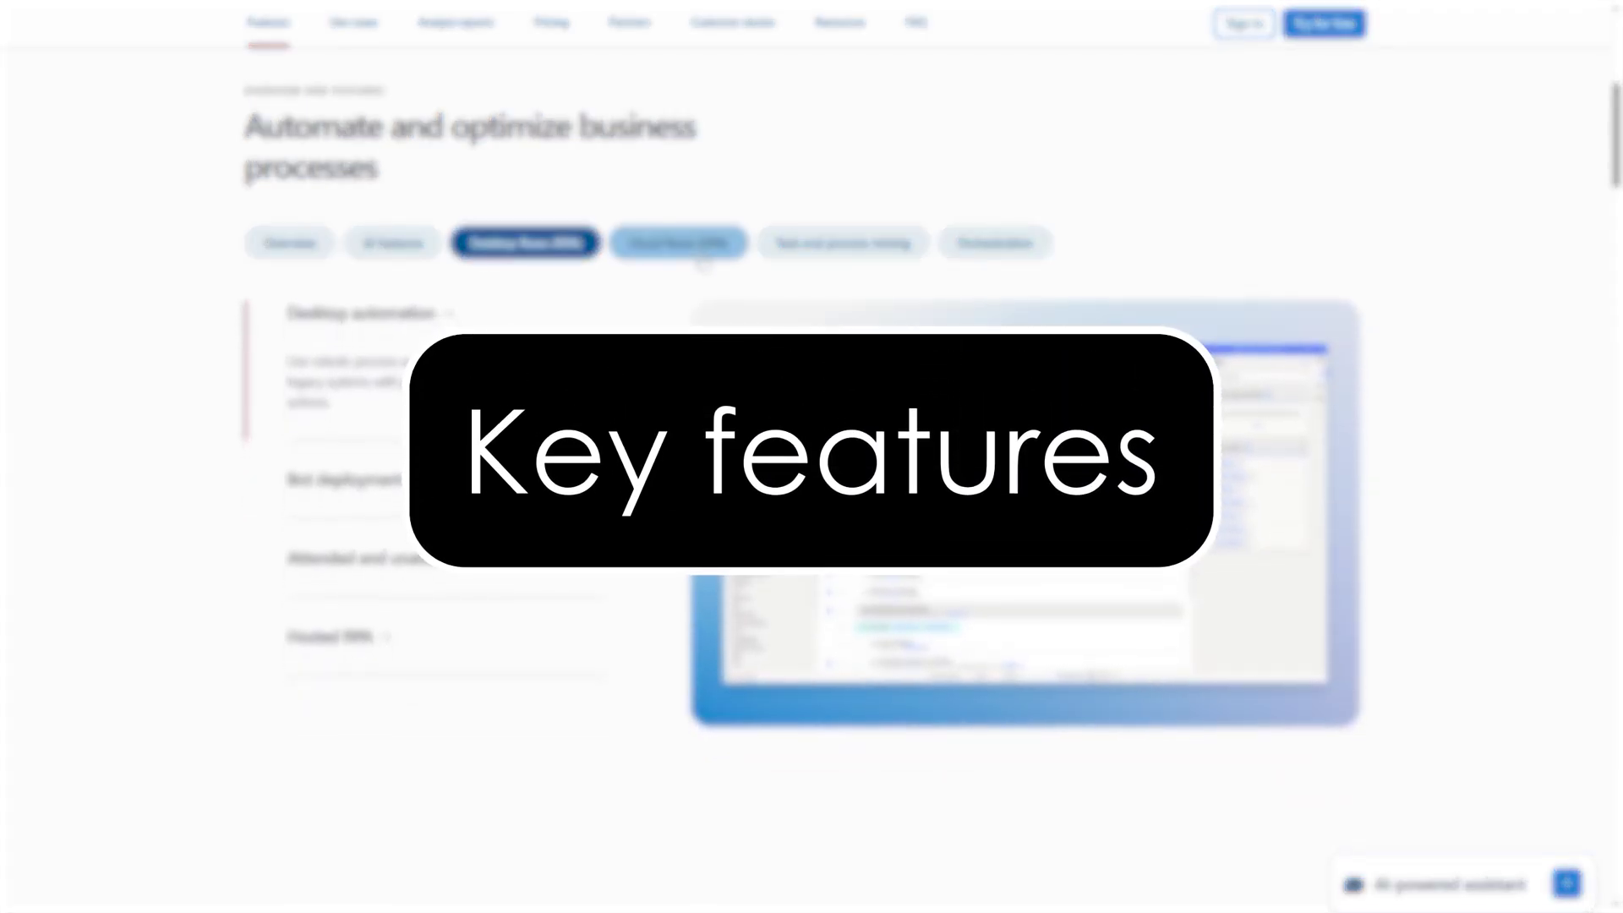
{"action": "left_click", "coordinate": [679, 242]}
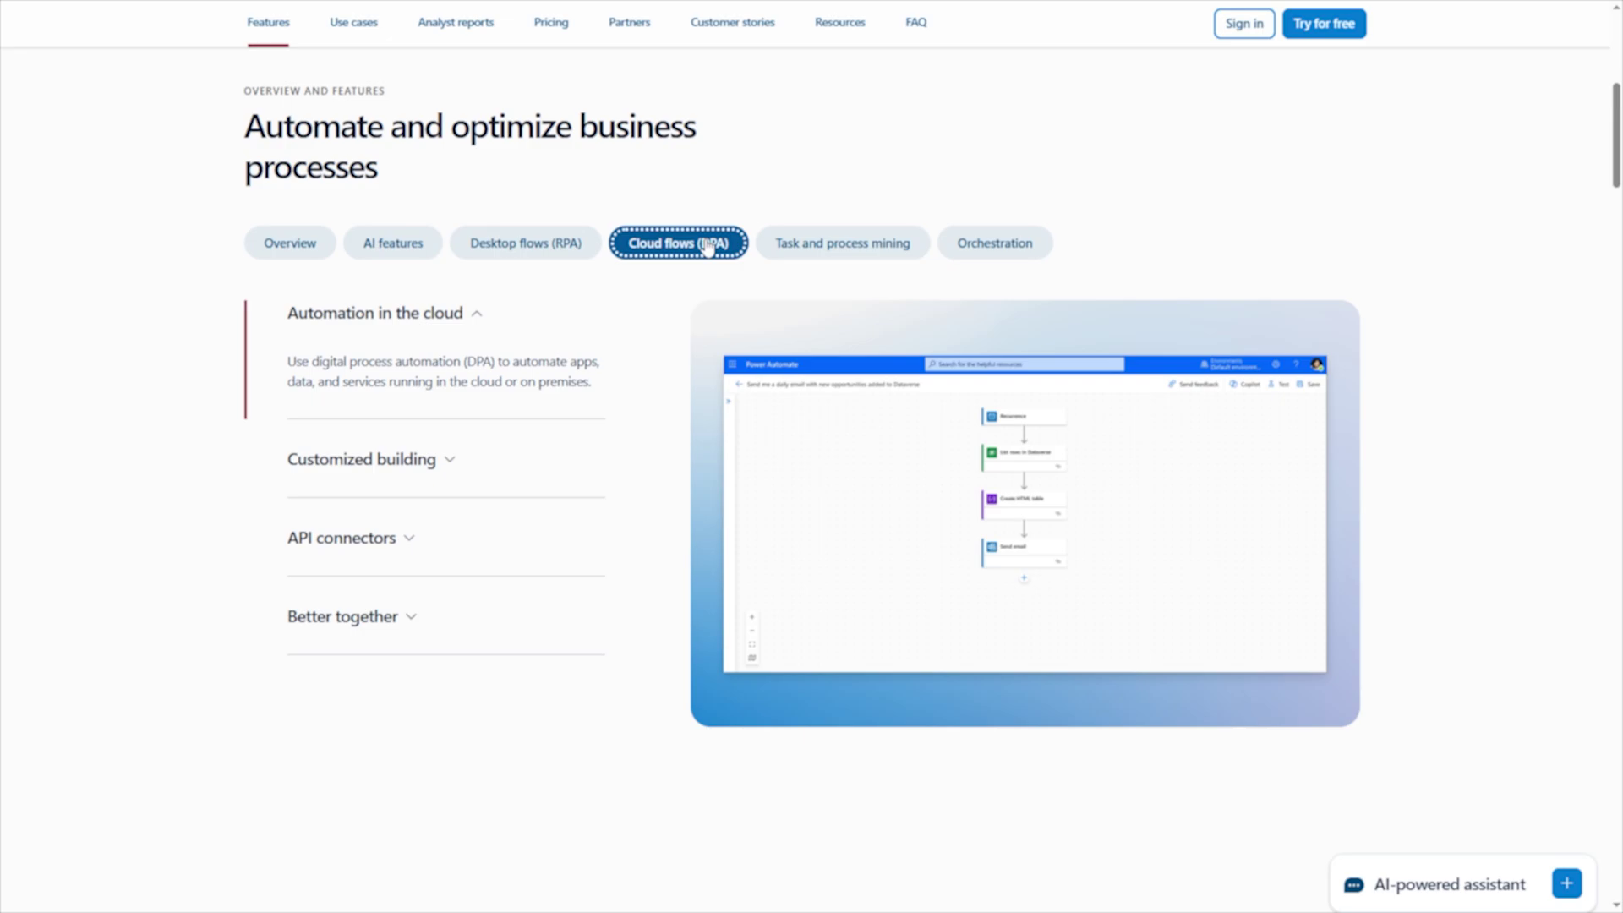
{"action": "left_click", "coordinate": [843, 242]}
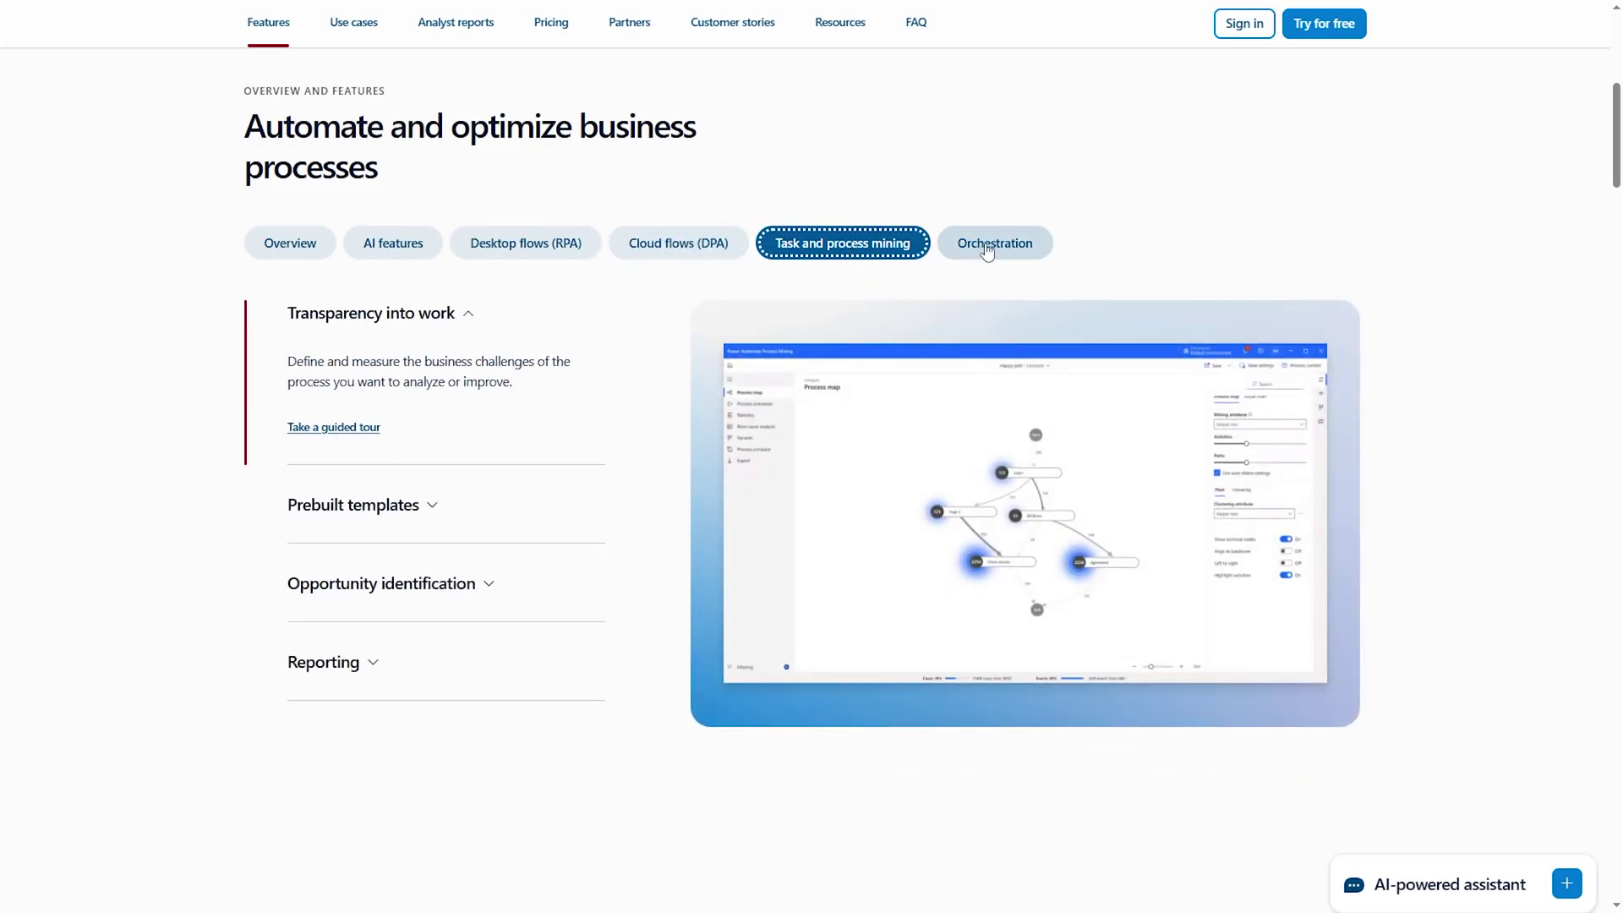
{"action": "left_click", "coordinate": [994, 242]}
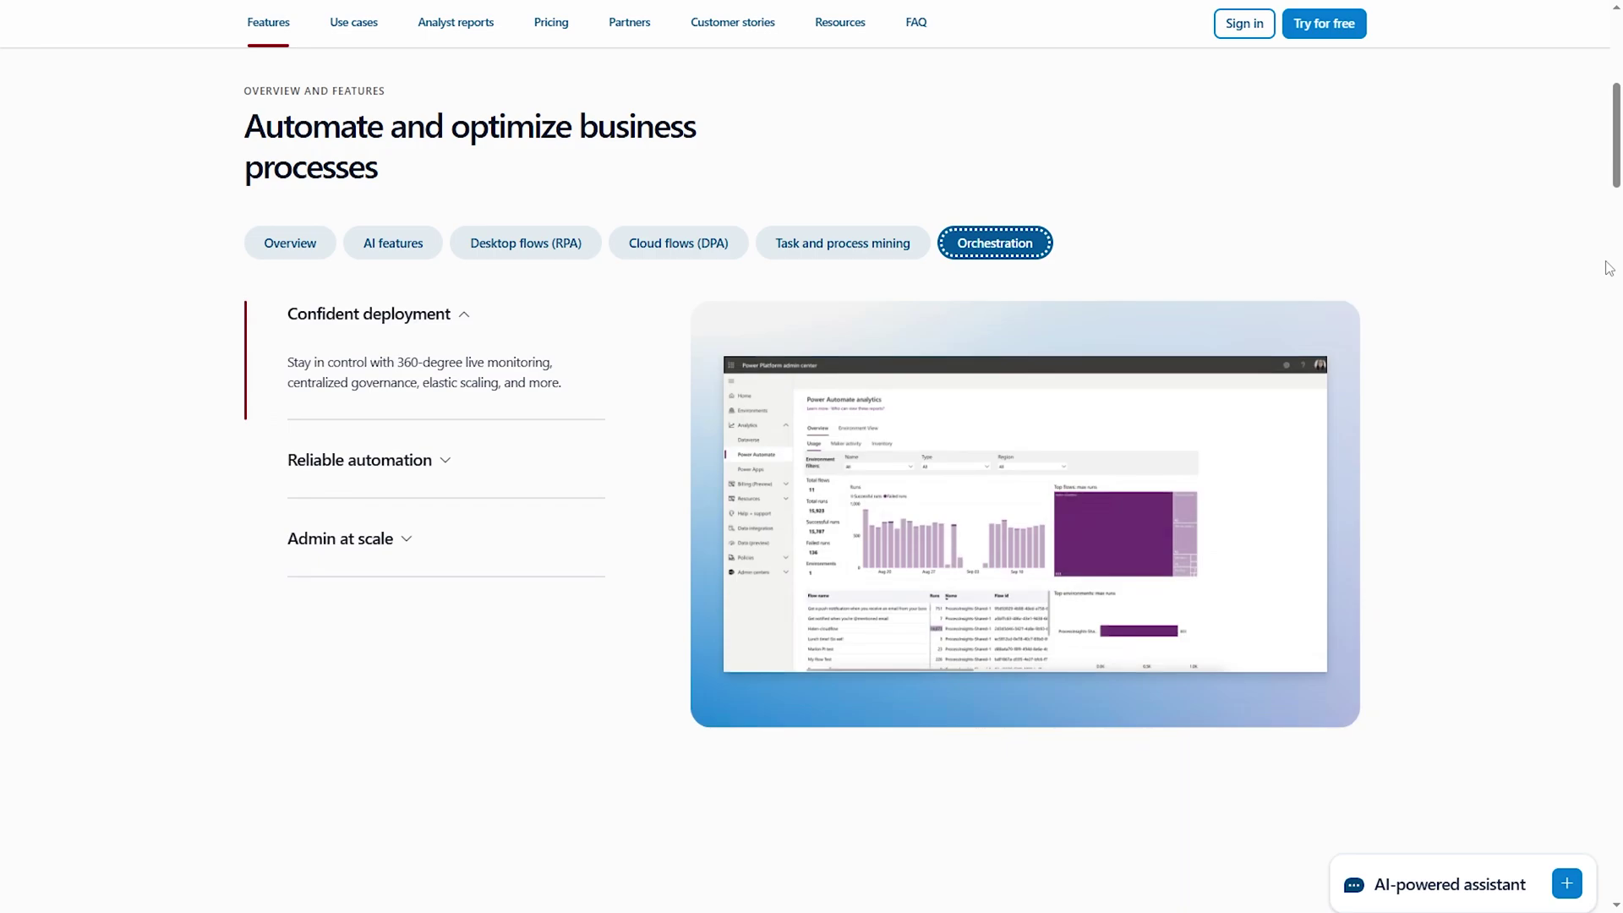
{"action": "scroll", "coordinate": [1603, 269], "scroll_direction": "down", "scroll_amount": 2}
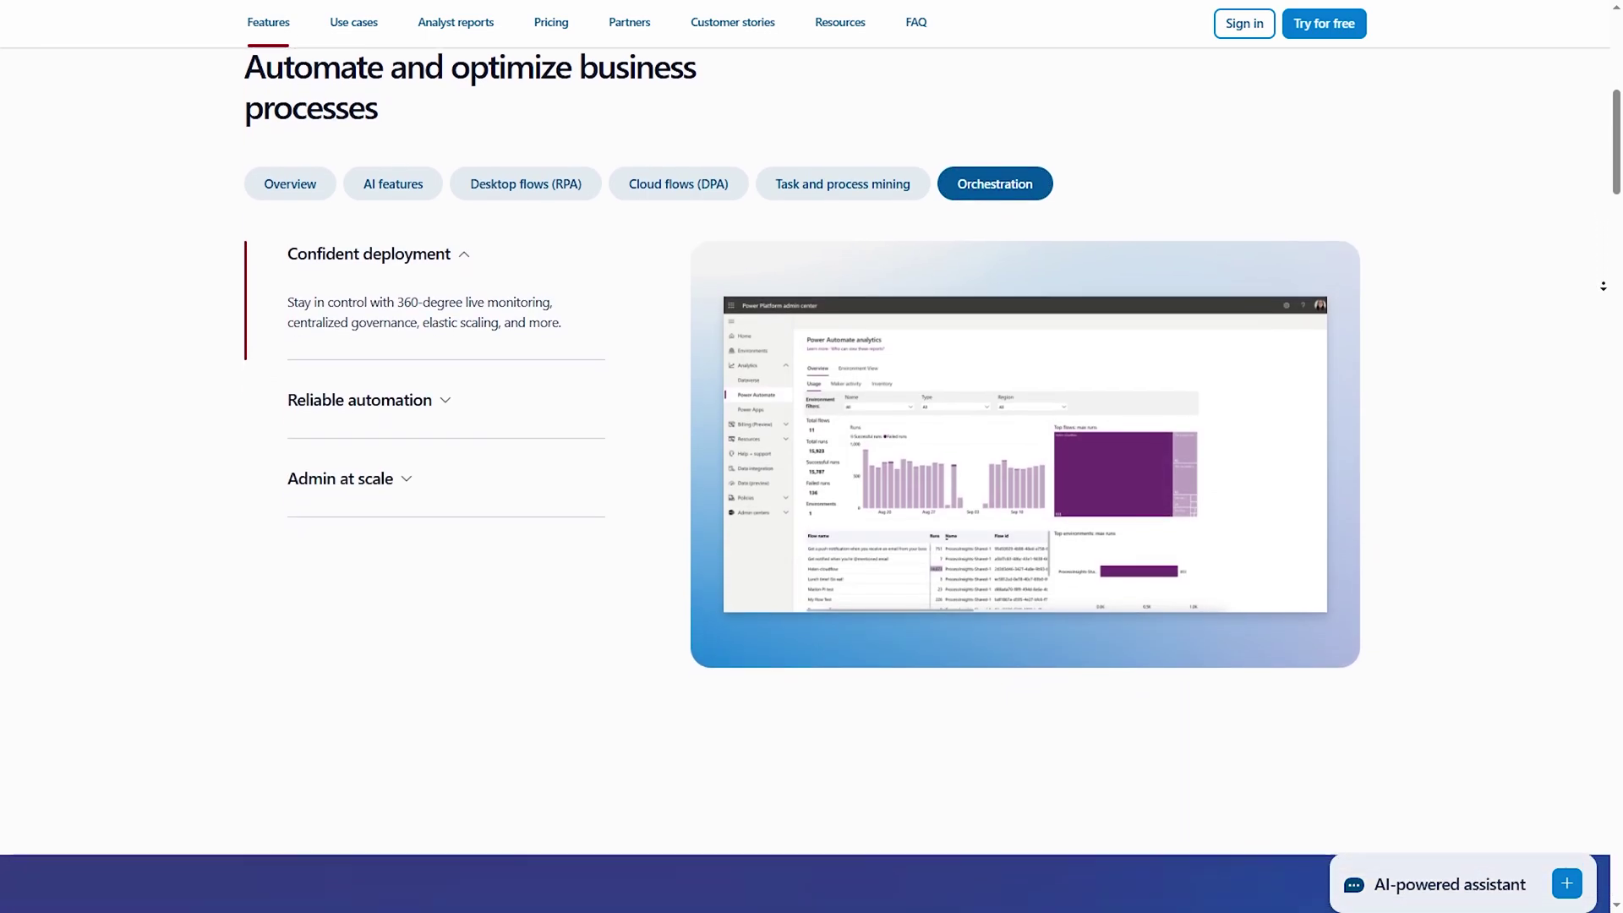
{"action": "scroll", "coordinate": [1603, 288], "scroll_direction": "down", "scroll_amount": 2}
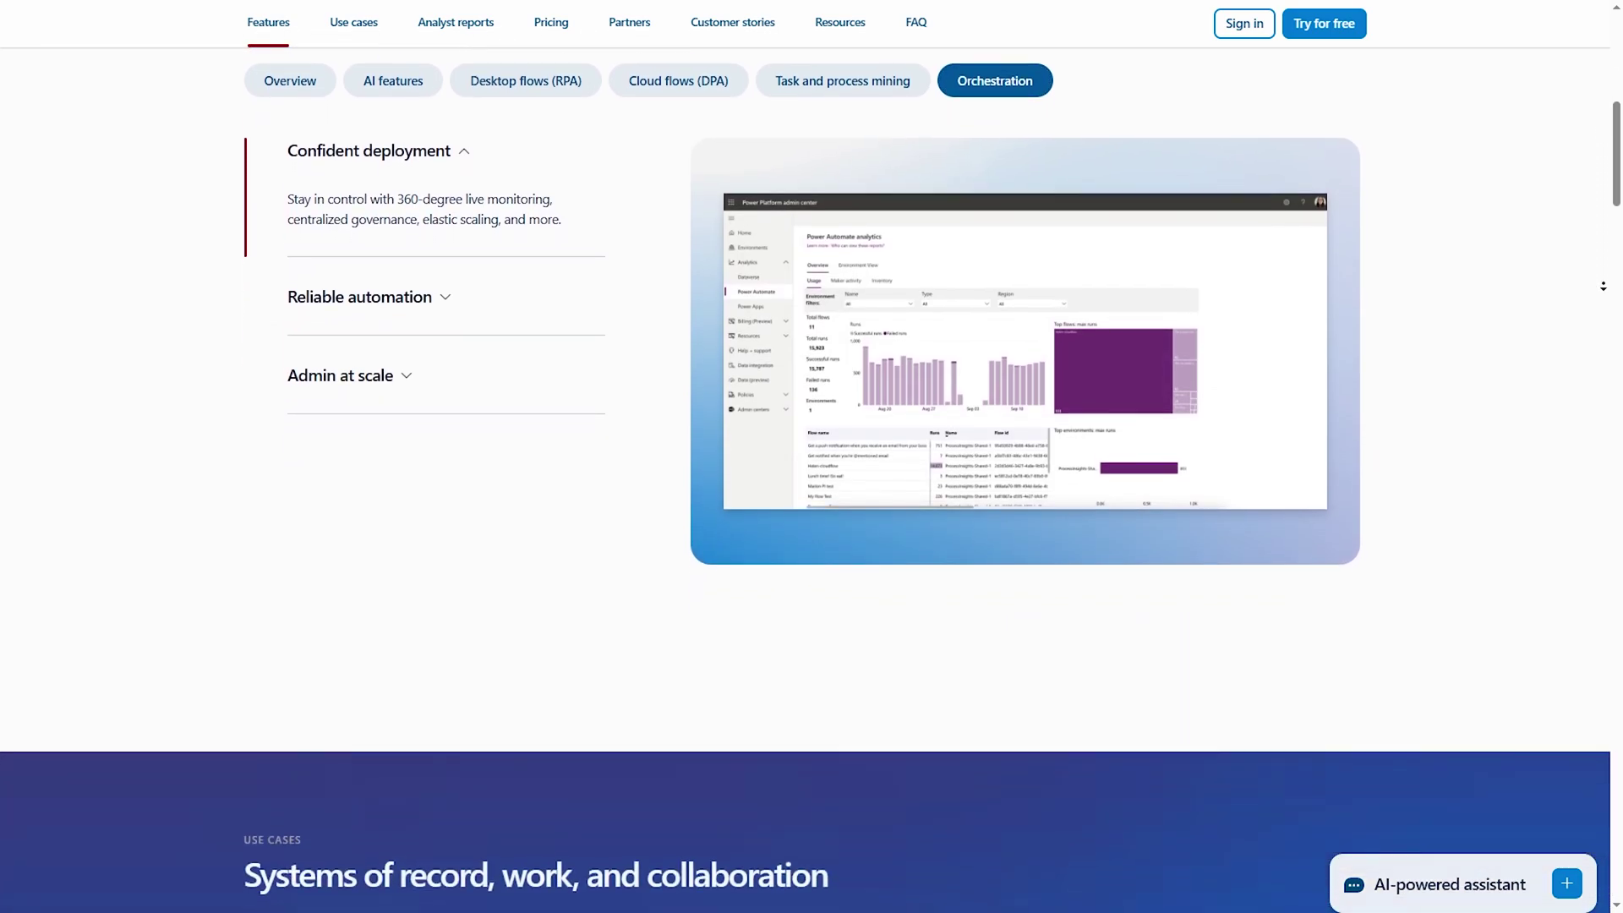
{"action": "scroll", "coordinate": [1603, 287], "scroll_direction": "down", "scroll_amount": 2}
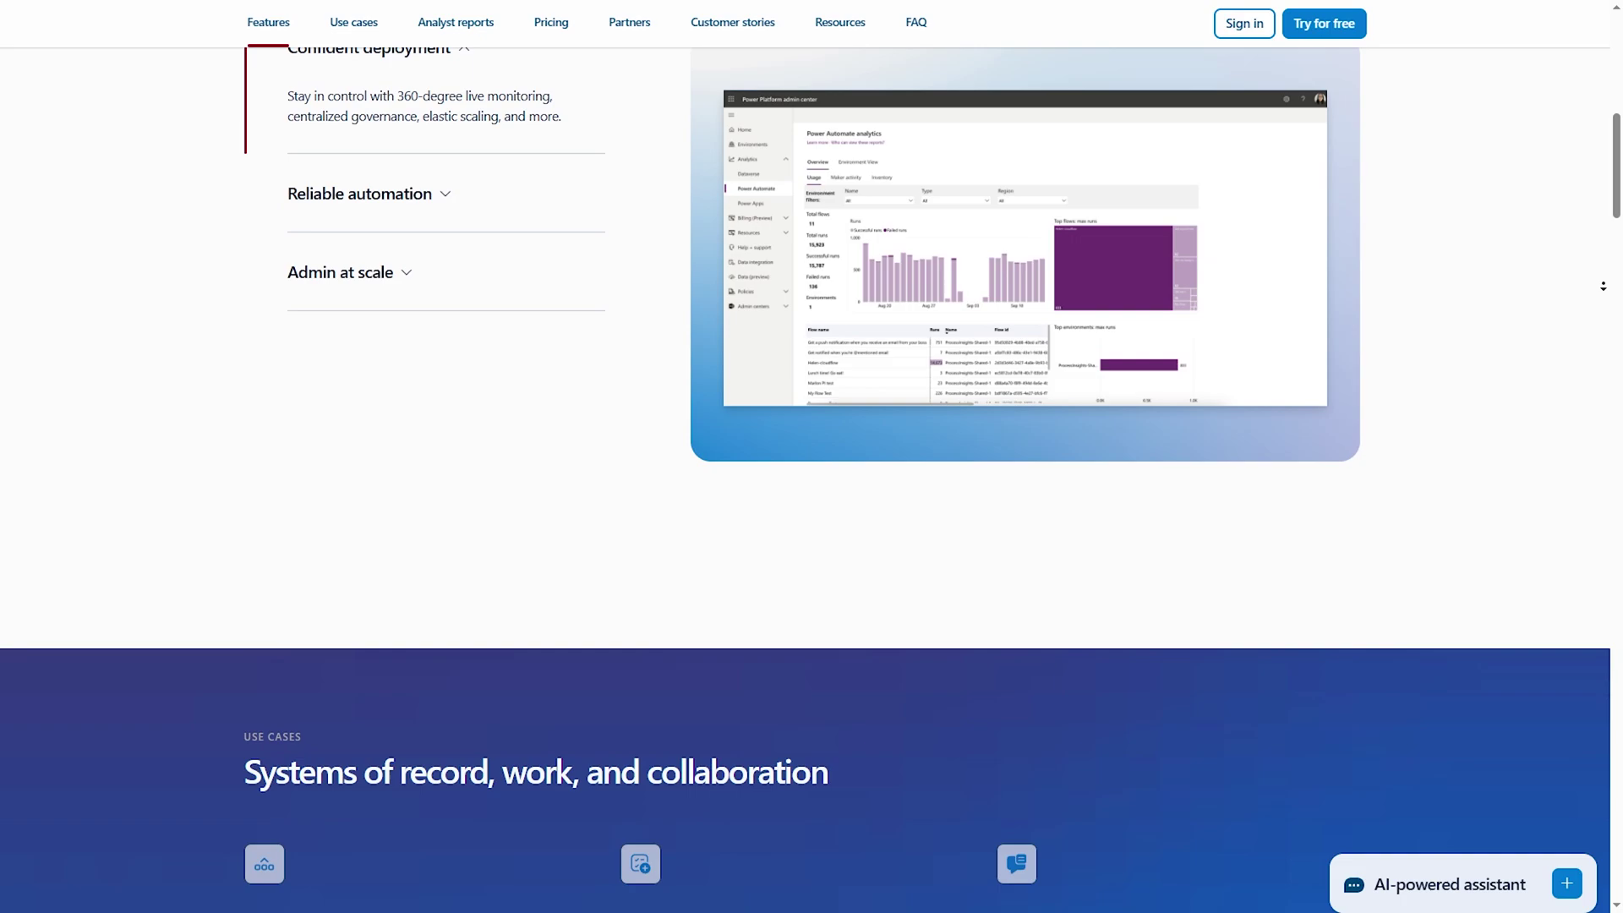
{"action": "scroll", "coordinate": [1602, 288], "scroll_direction": "down", "scroll_amount": 2}
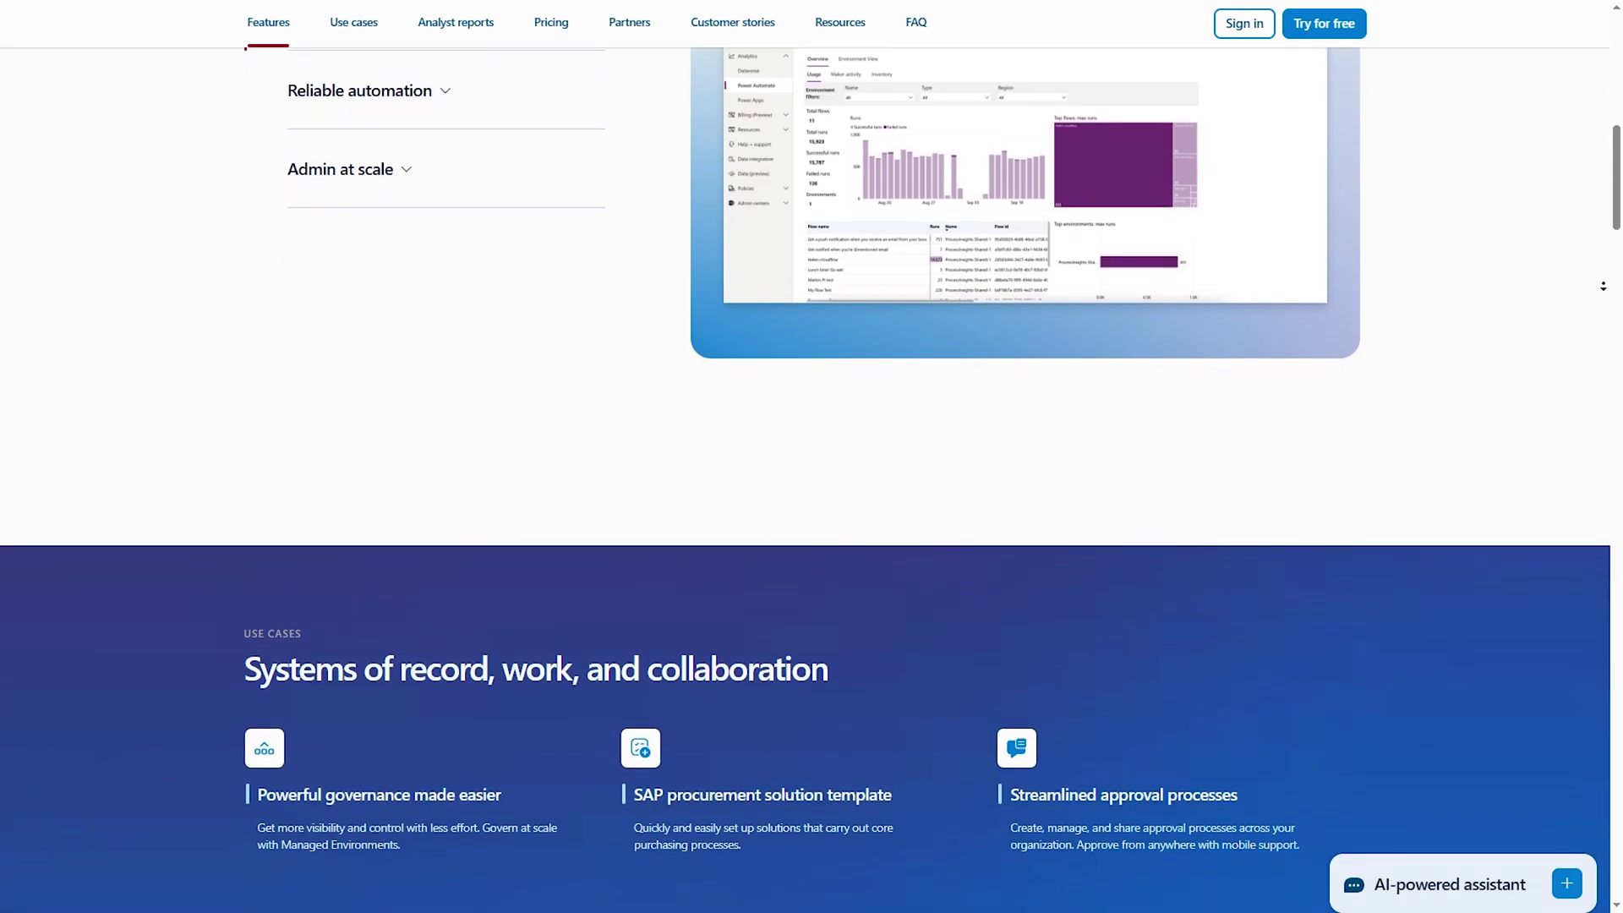
{"action": "scroll", "coordinate": [1603, 288], "scroll_direction": "down", "scroll_amount": 2}
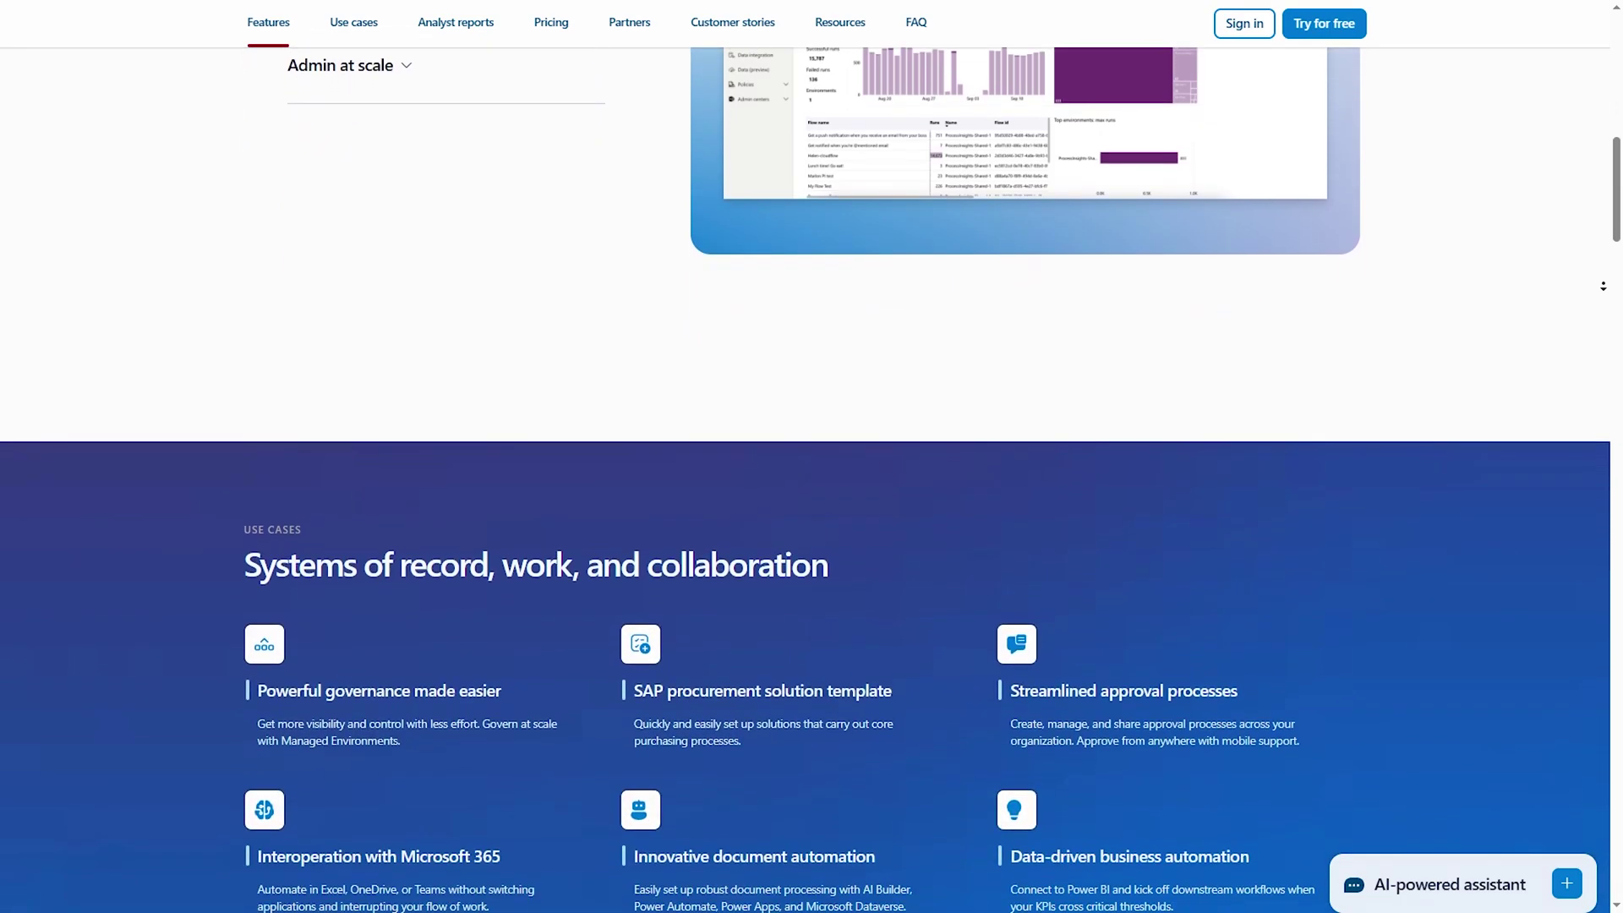
{"action": "scroll", "coordinate": [1603, 287], "scroll_direction": "down", "scroll_amount": 2}
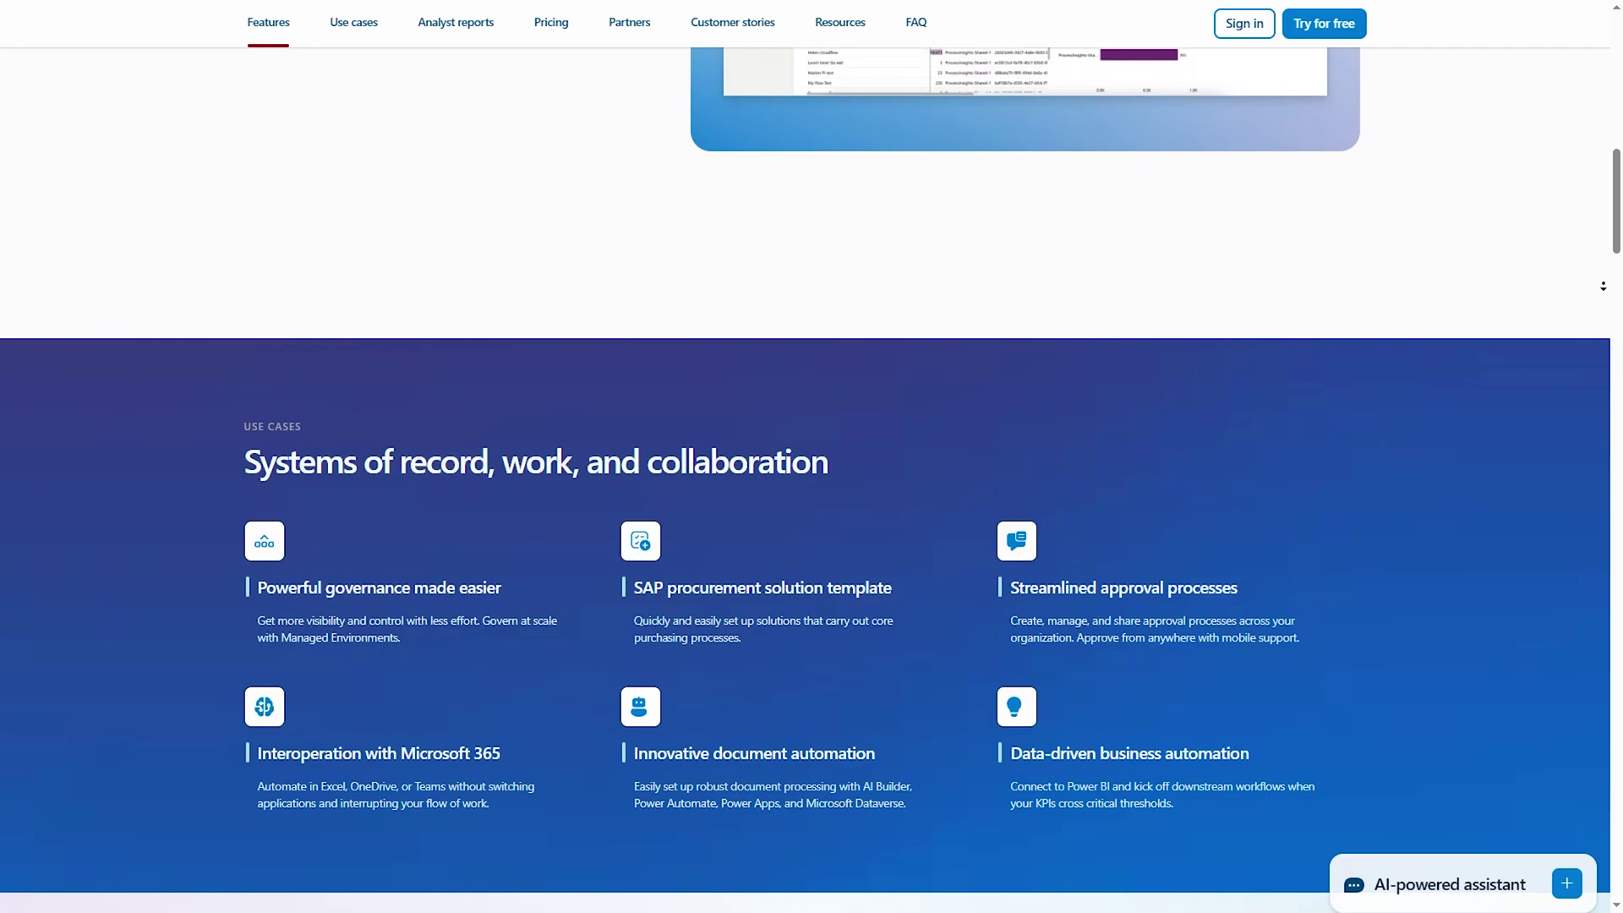
{"action": "scroll", "coordinate": [1603, 287], "scroll_direction": "down", "scroll_amount": 2}
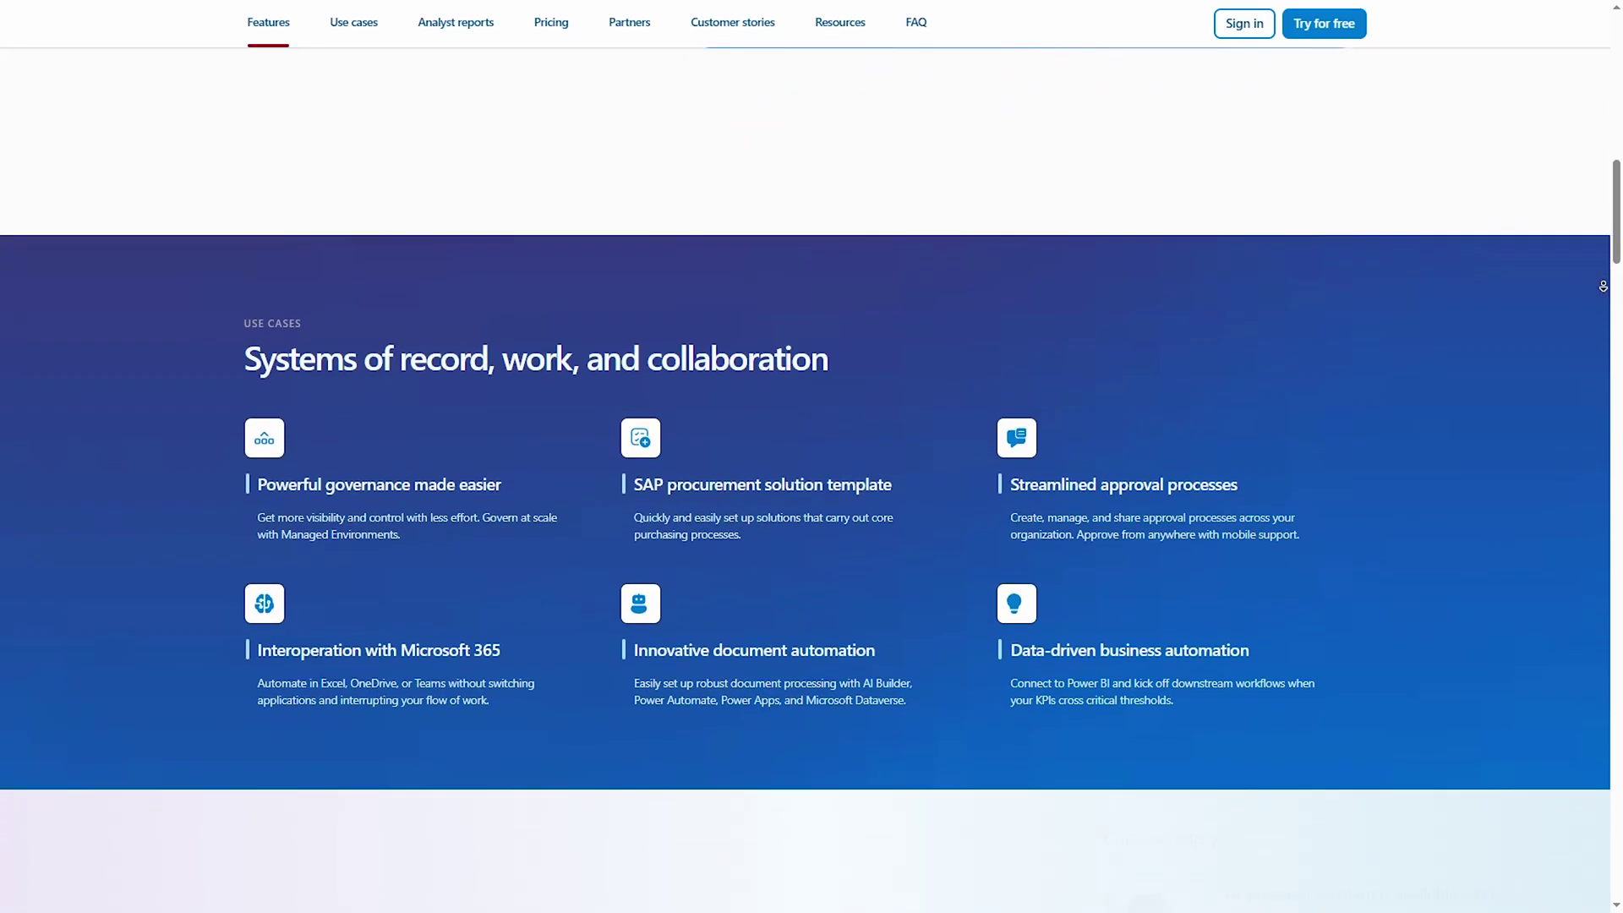
{"action": "scroll", "coordinate": [1603, 286], "scroll_direction": "down", "scroll_amount": 2}
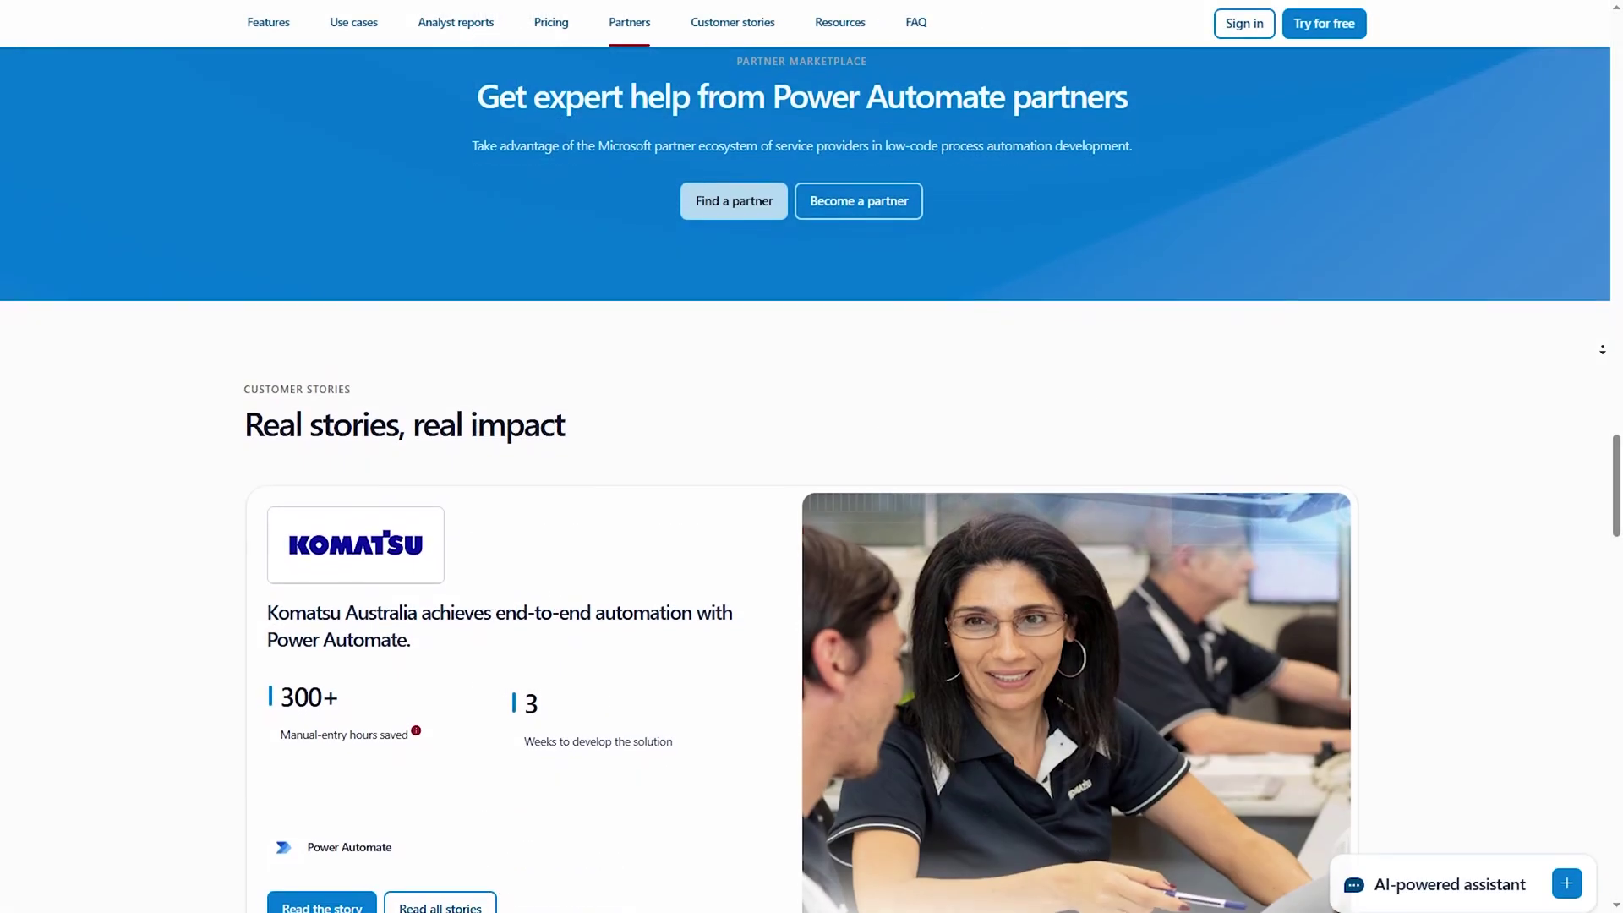
{"action": "scroll", "coordinate": [812, 508], "scroll_direction": "down", "scroll_amount": 2}
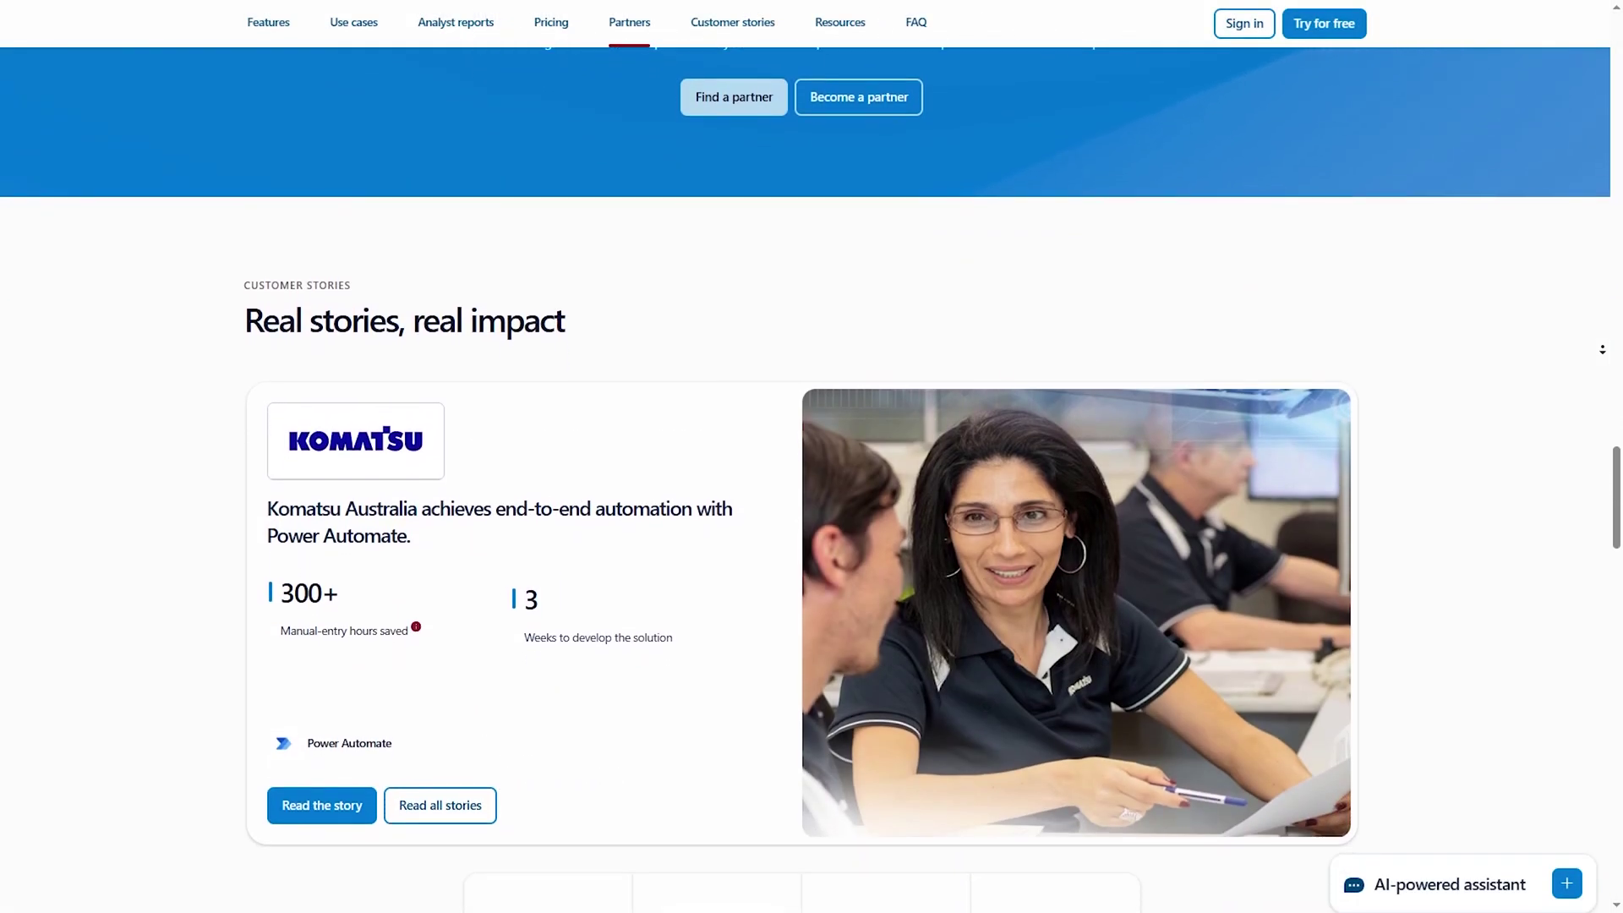
{"action": "scroll", "coordinate": [811, 507], "scroll_direction": "down", "scroll_amount": 2}
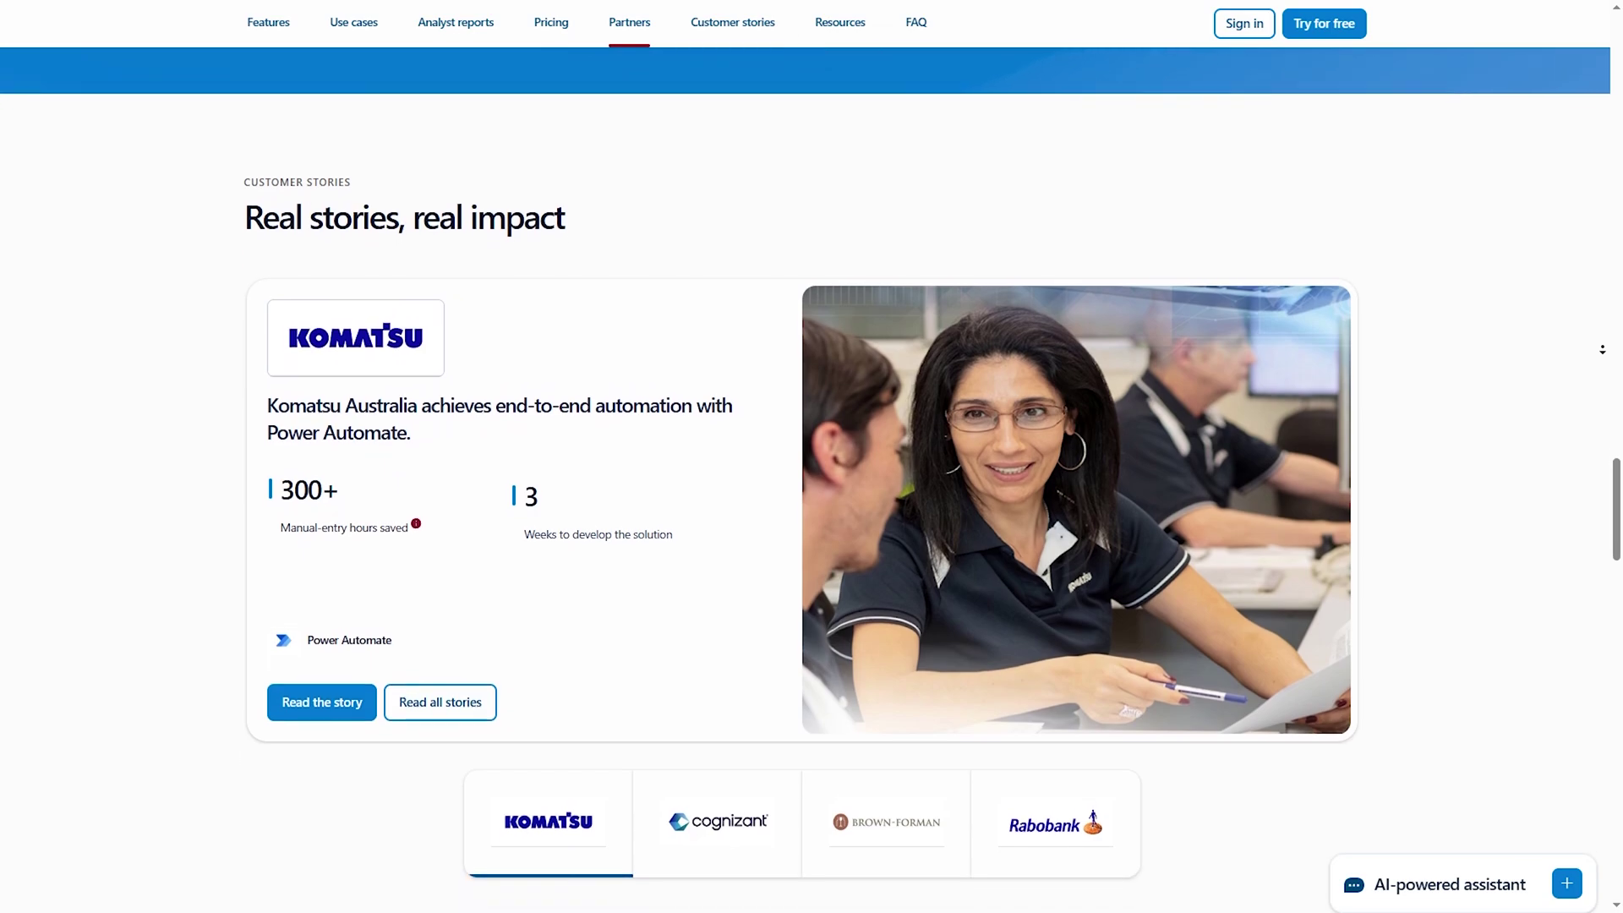
{"action": "scroll", "coordinate": [812, 507], "scroll_direction": "down", "scroll_amount": 2}
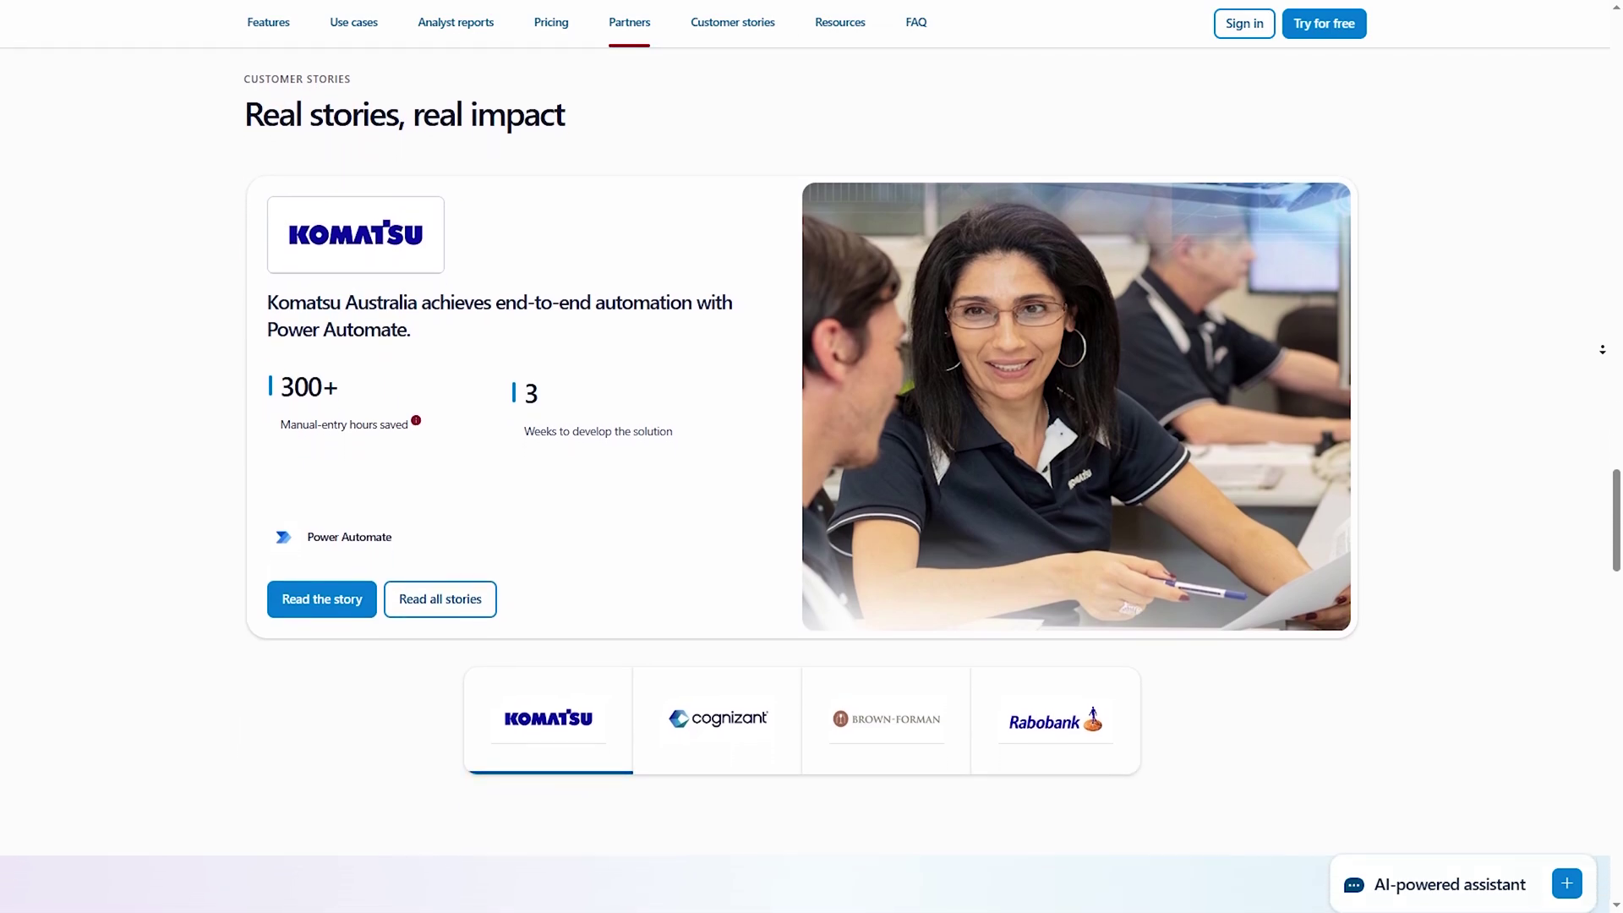
{"action": "scroll", "coordinate": [811, 508], "scroll_direction": "down", "scroll_amount": 2}
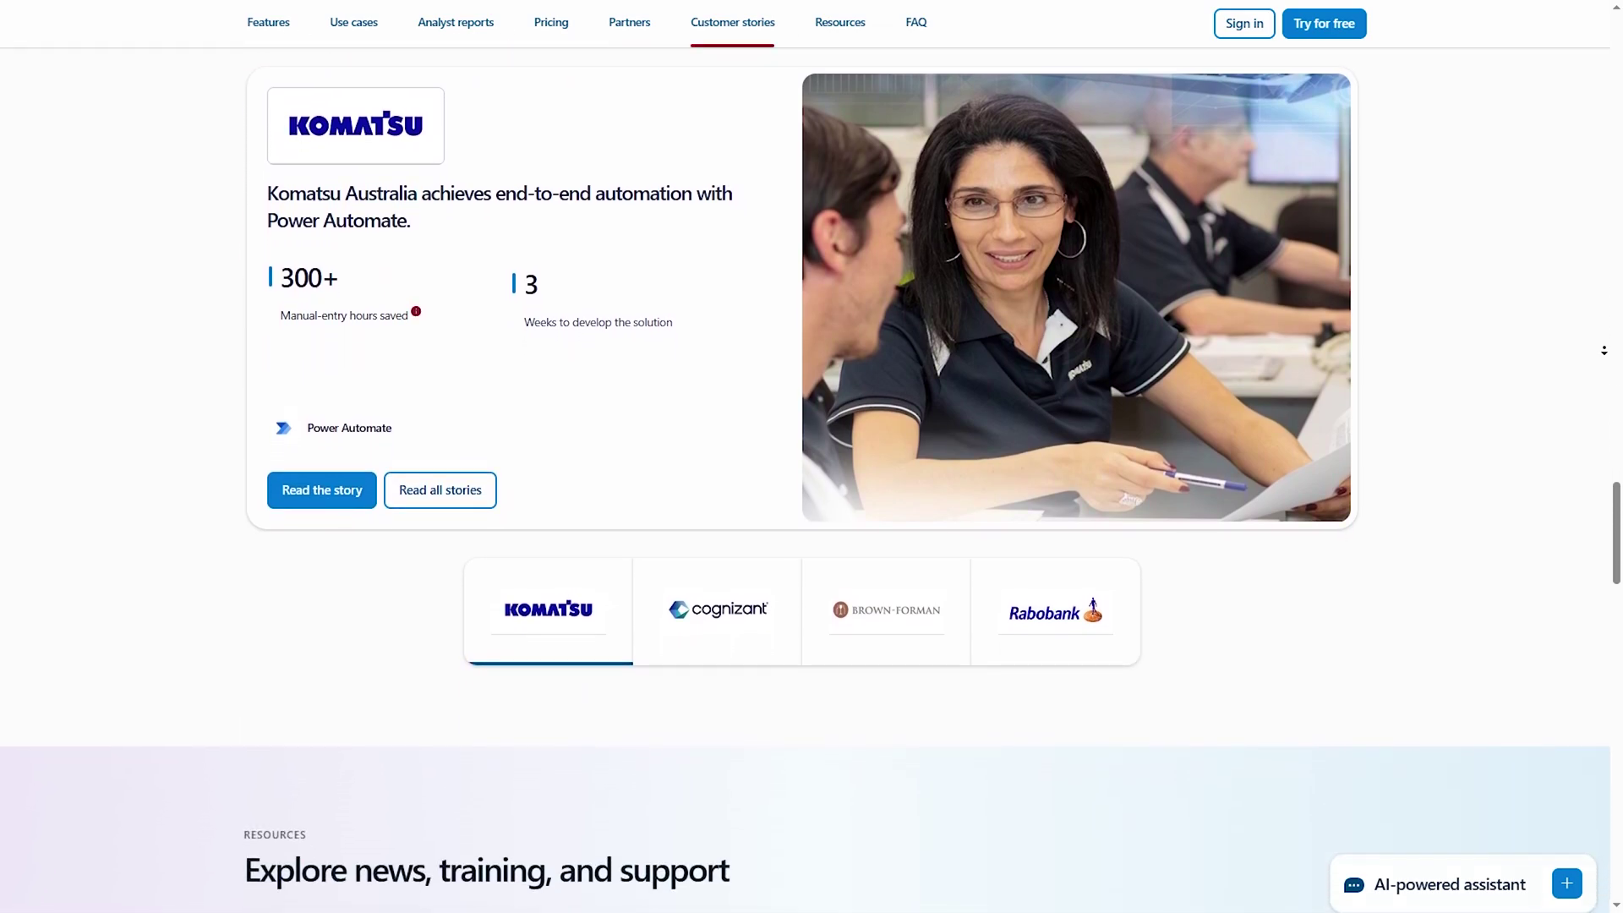
{"action": "scroll", "coordinate": [812, 507], "scroll_direction": "down", "scroll_amount": 2}
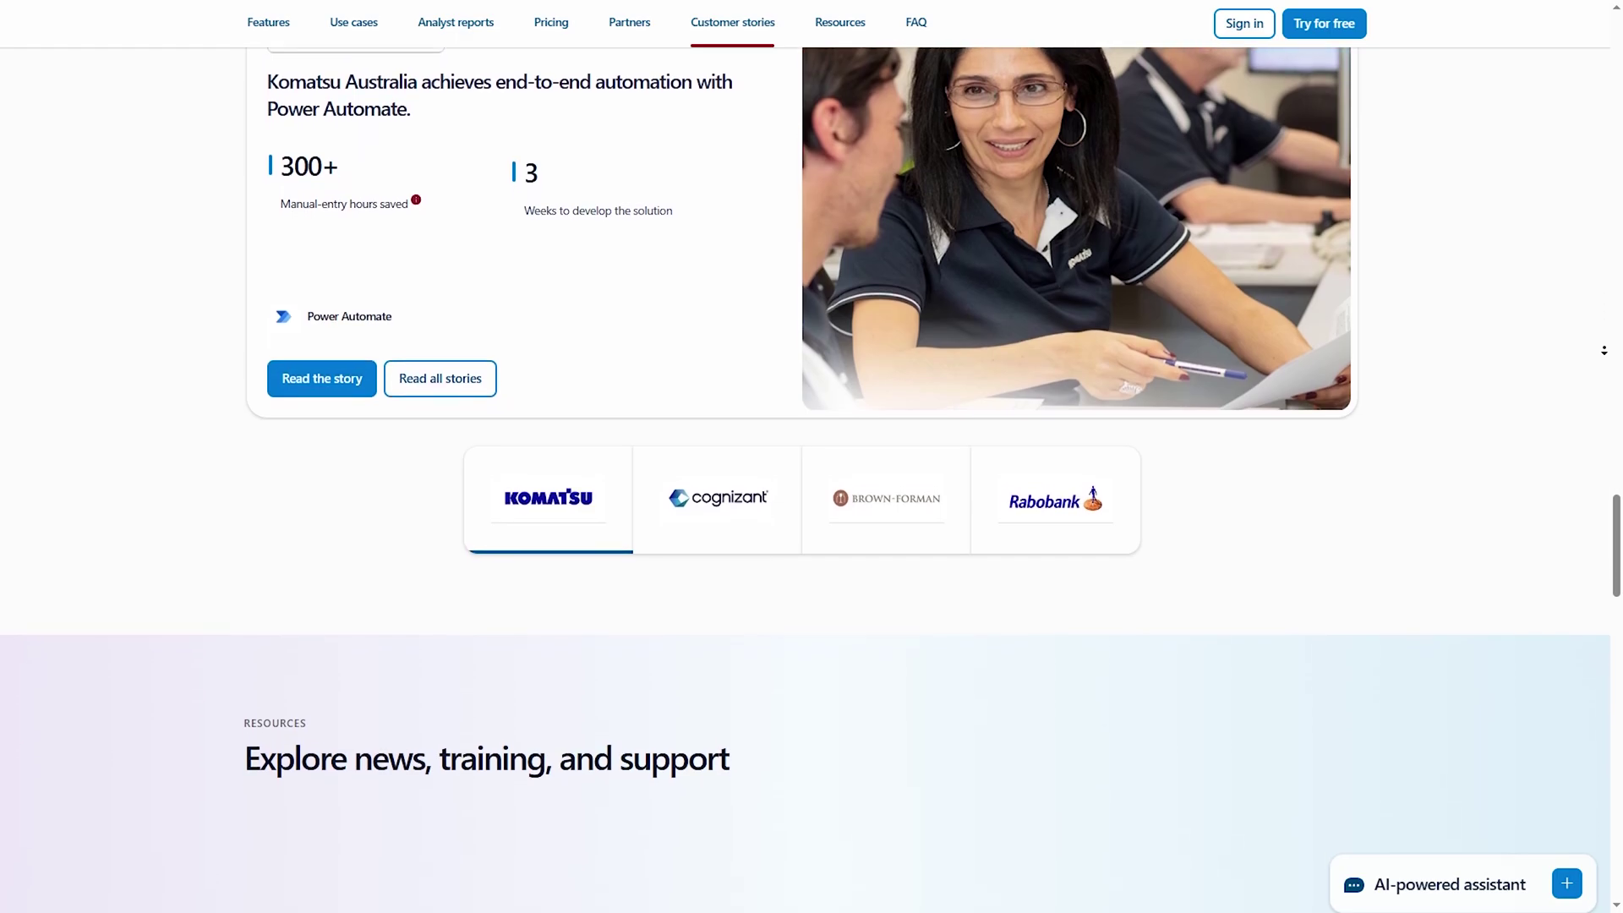
{"action": "scroll", "coordinate": [811, 507], "scroll_direction": "down", "scroll_amount": 2}
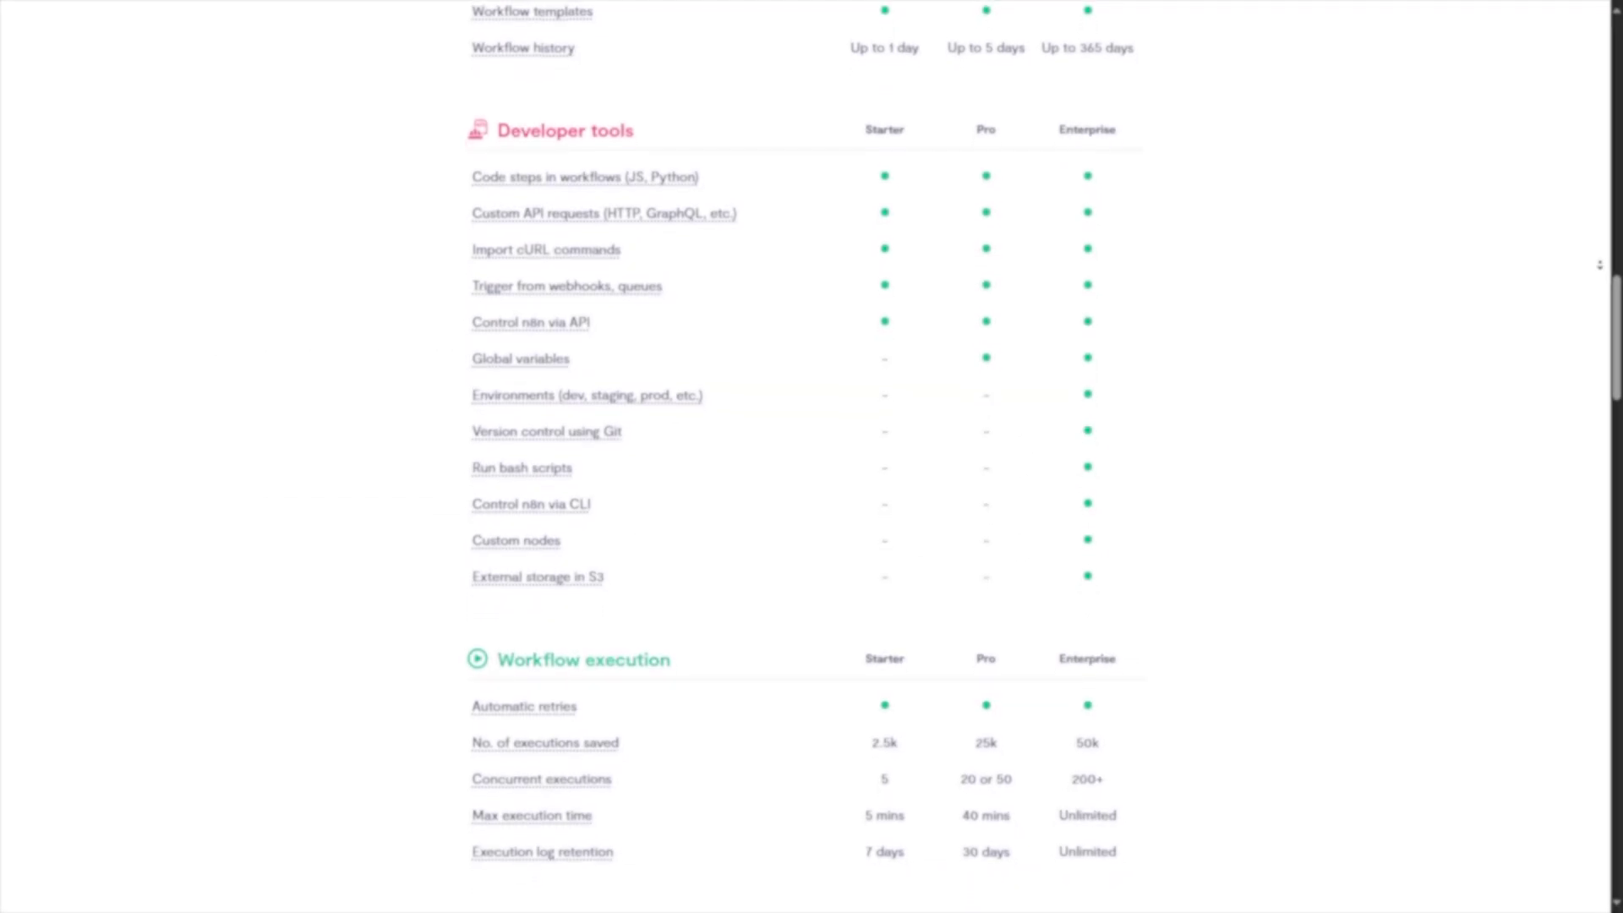
{"action": "scroll", "coordinate": [812, 507], "scroll_direction": "down", "scroll_amount": 2}
{"action": "scroll", "coordinate": [812, 508], "scroll_direction": "down", "scroll_amount": 2}
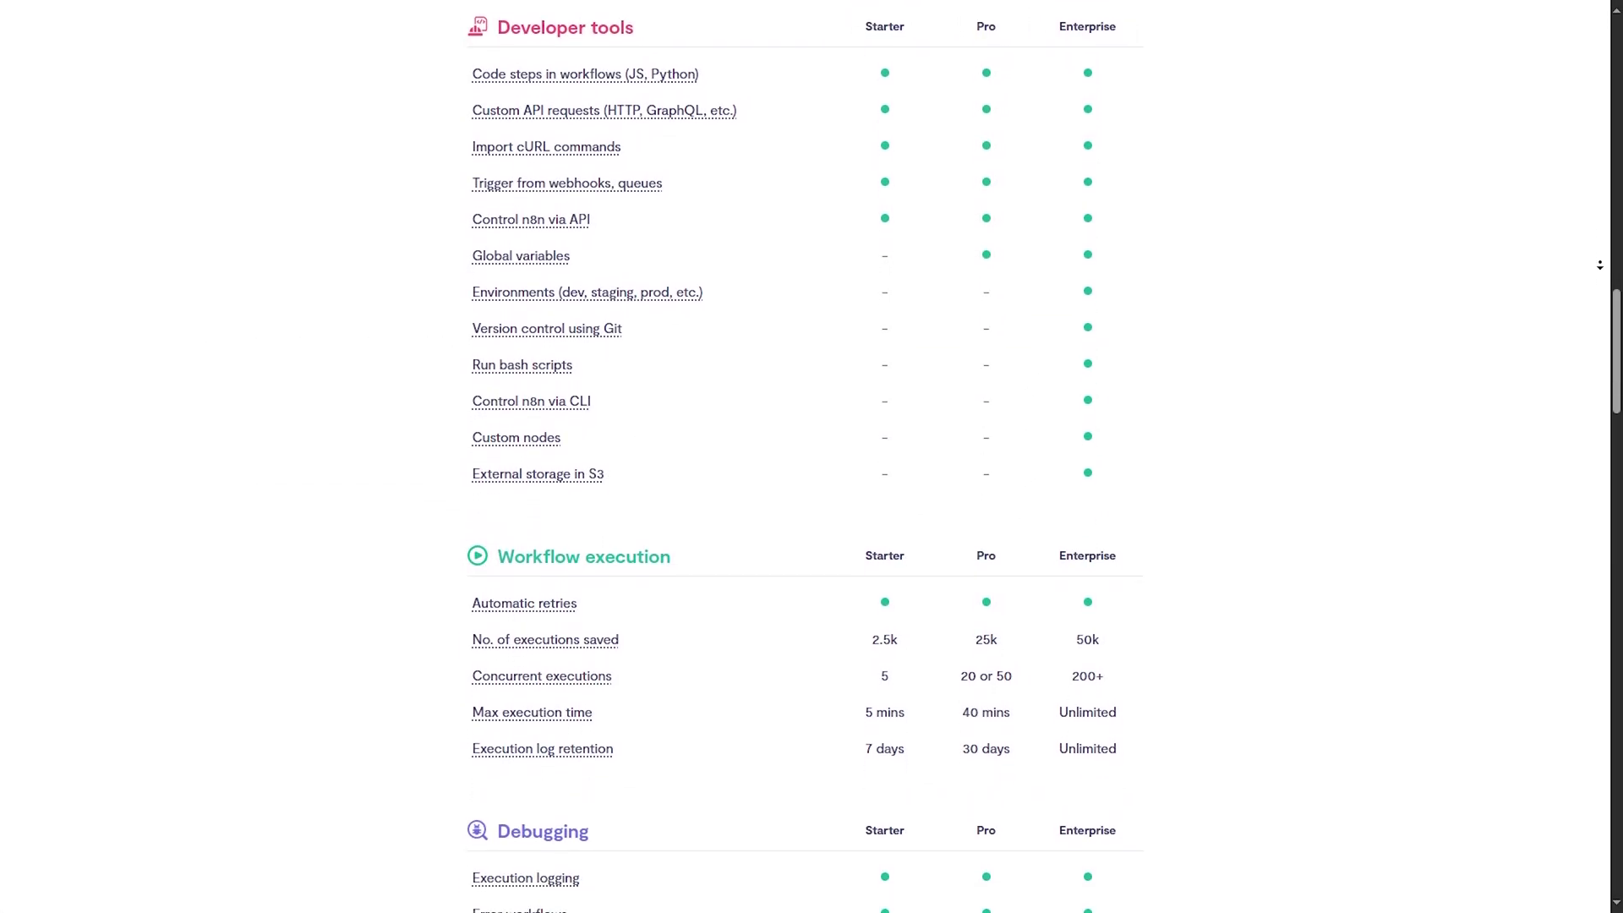
{"action": "scroll", "coordinate": [812, 507], "scroll_direction": "down", "scroll_amount": 2}
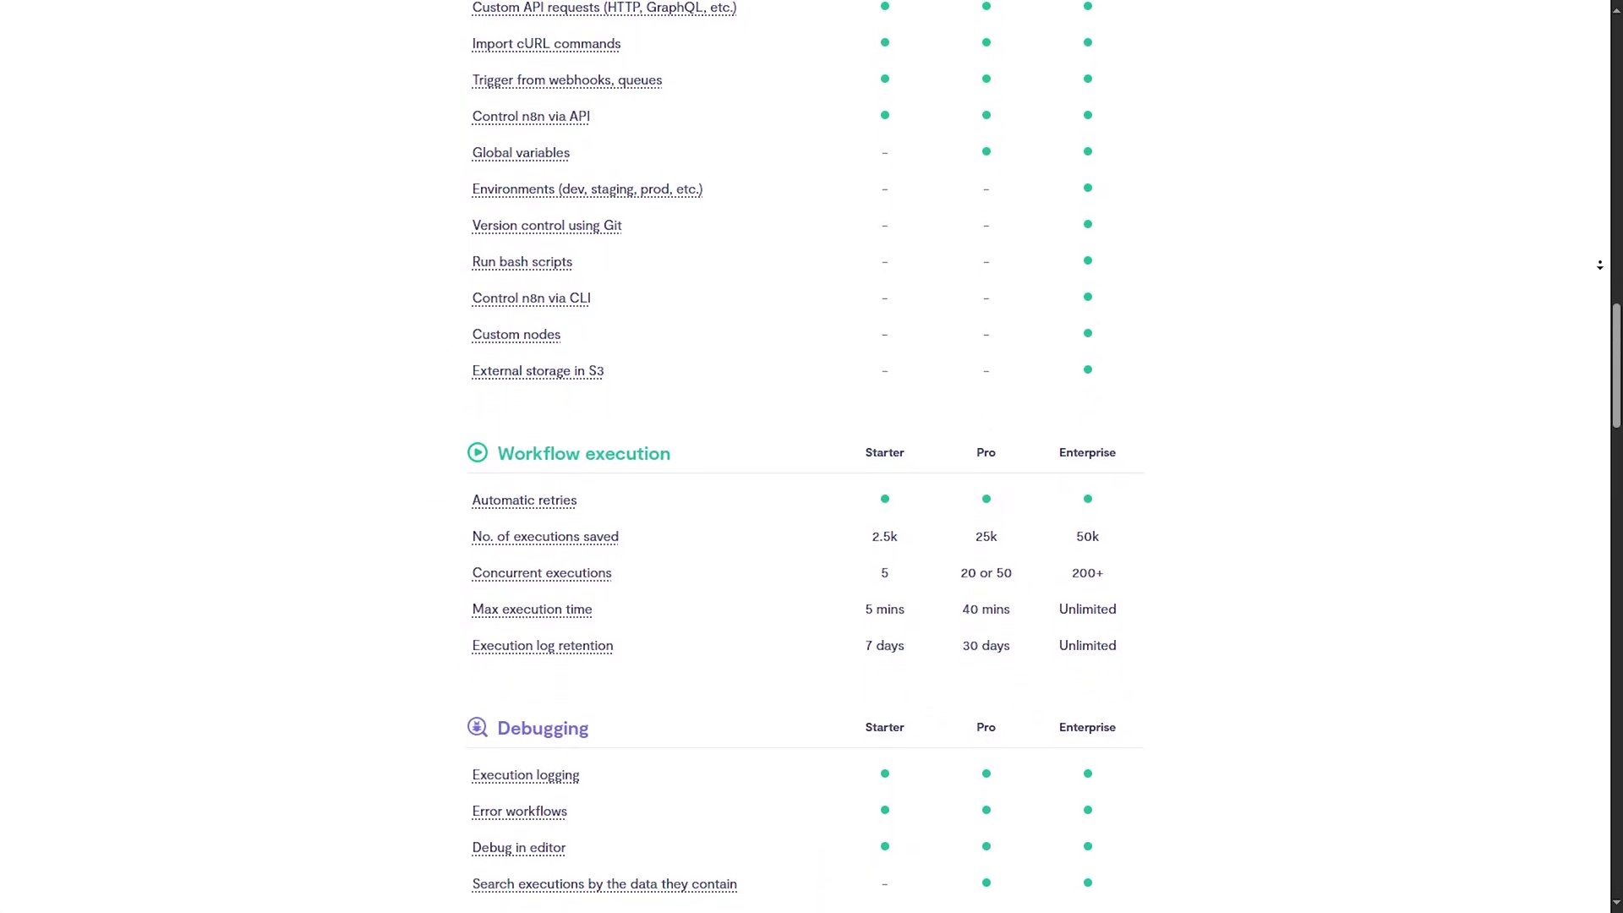
{"action": "scroll", "coordinate": [811, 508], "scroll_direction": "down", "scroll_amount": 2}
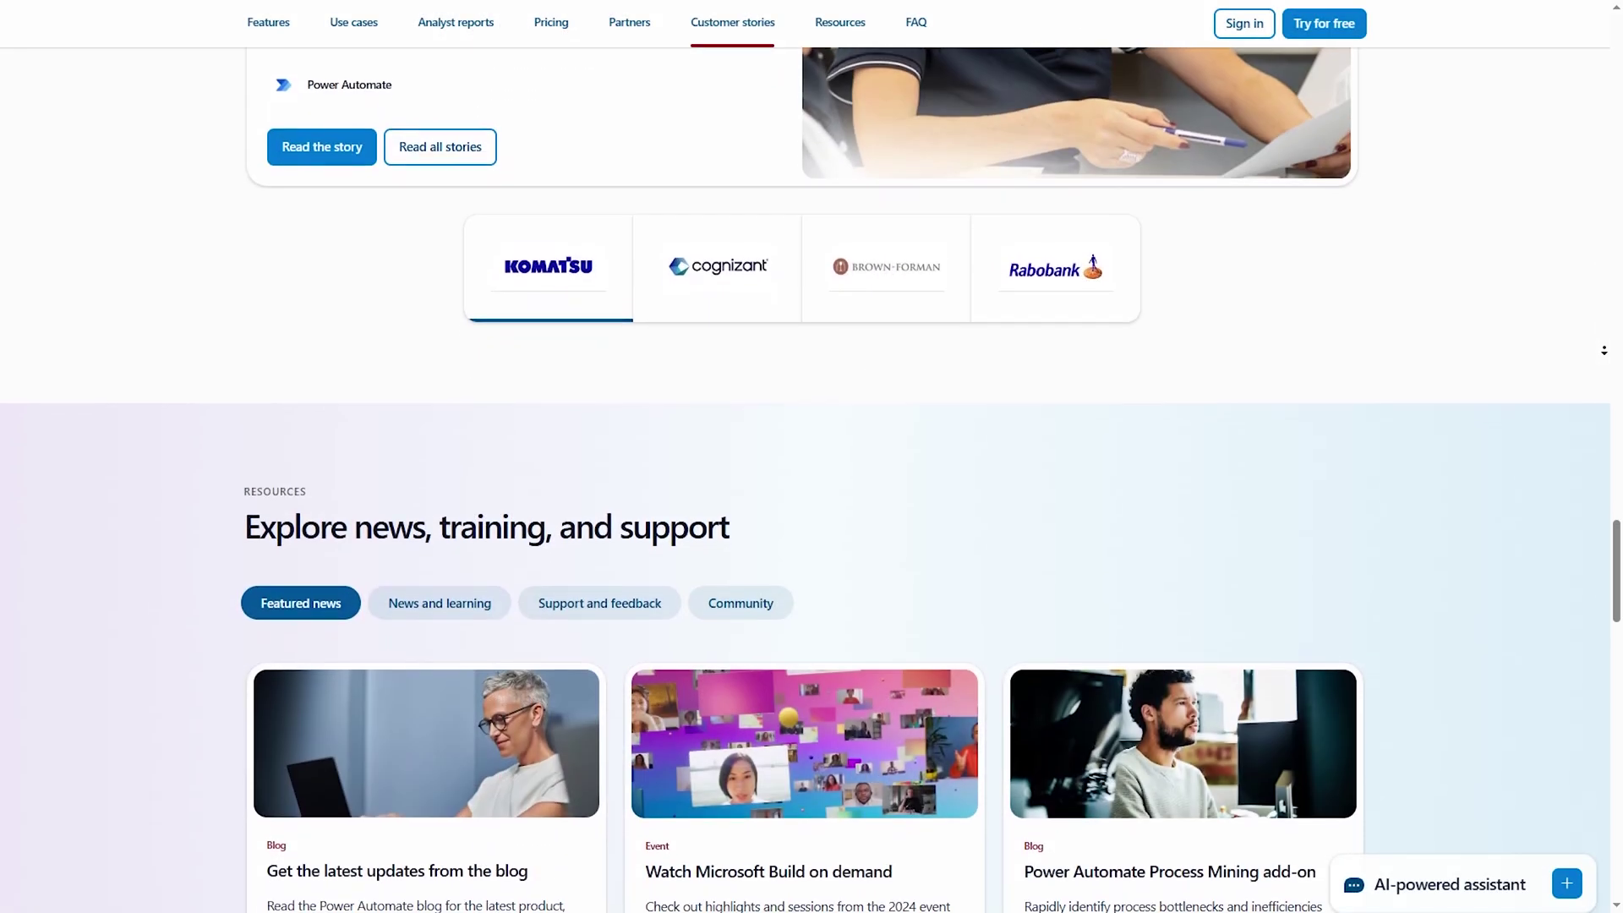
{"action": "scroll", "coordinate": [812, 507], "scroll_direction": "down", "scroll_amount": 2}
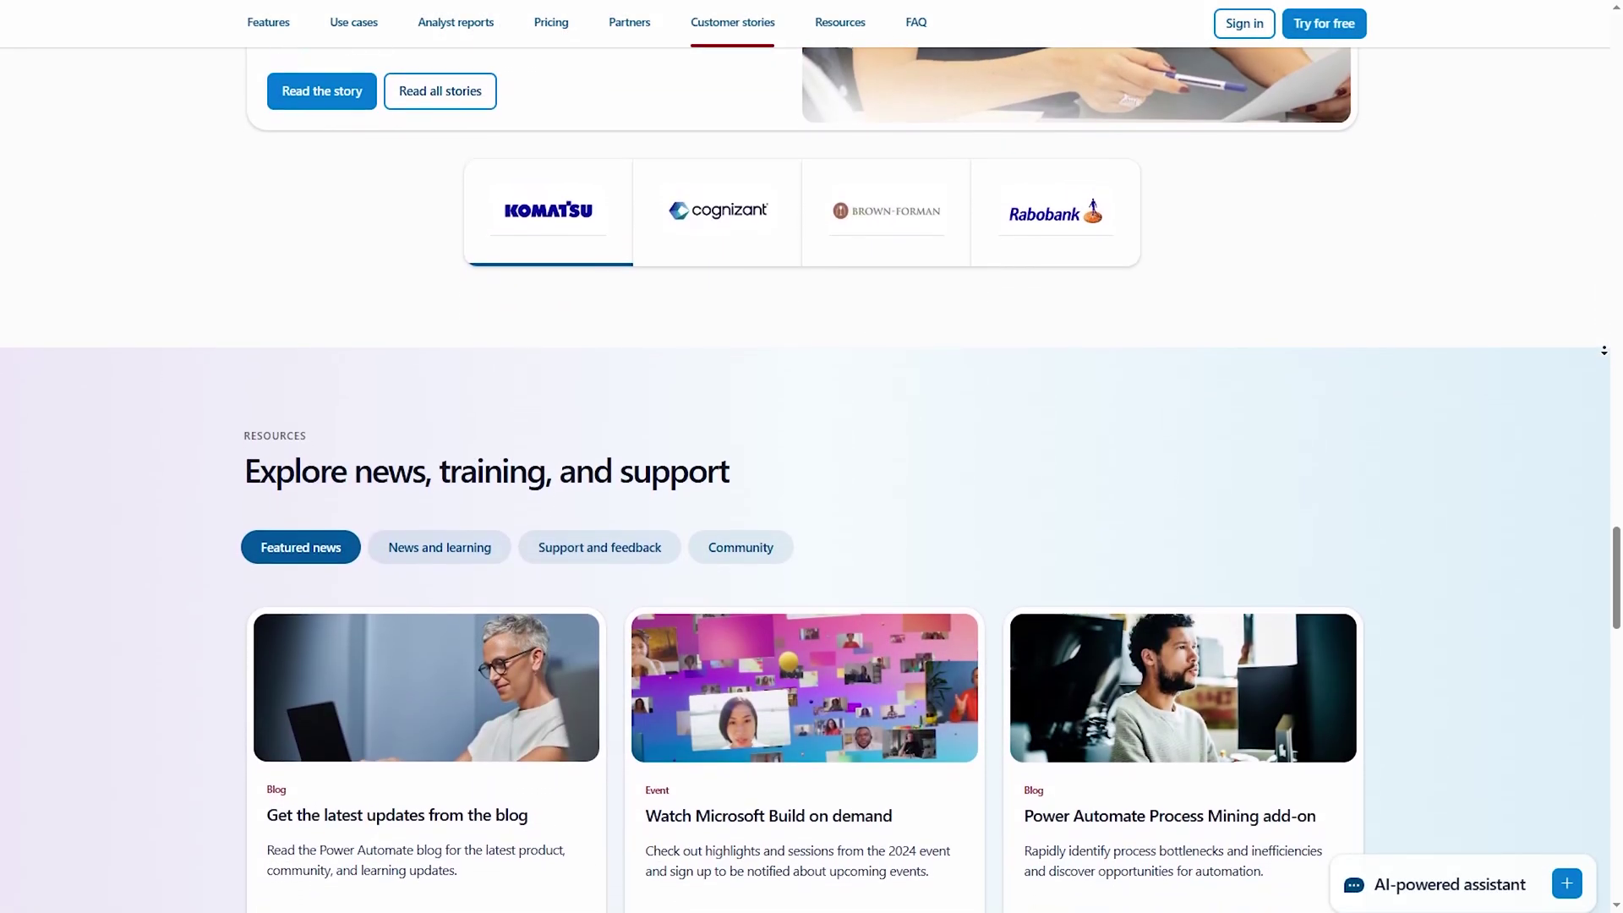
{"action": "scroll", "coordinate": [1603, 351], "scroll_direction": "down", "scroll_amount": 1}
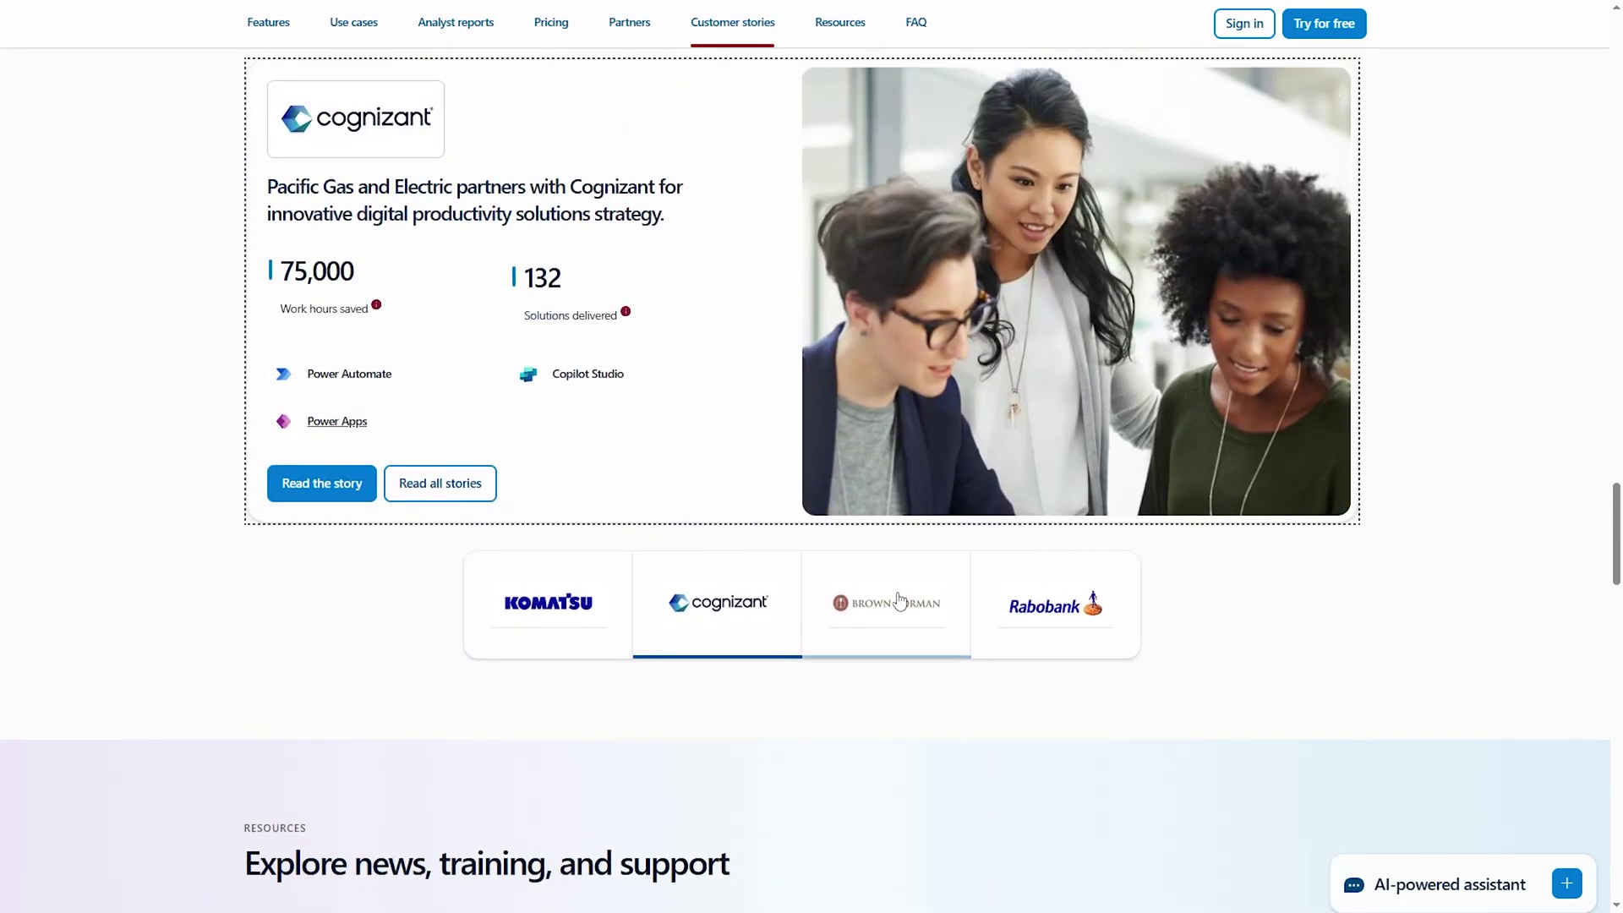
- Select the Brown-Forman logo to show its RPA automation customer story
{"action": "left_click", "coordinate": [901, 604]}
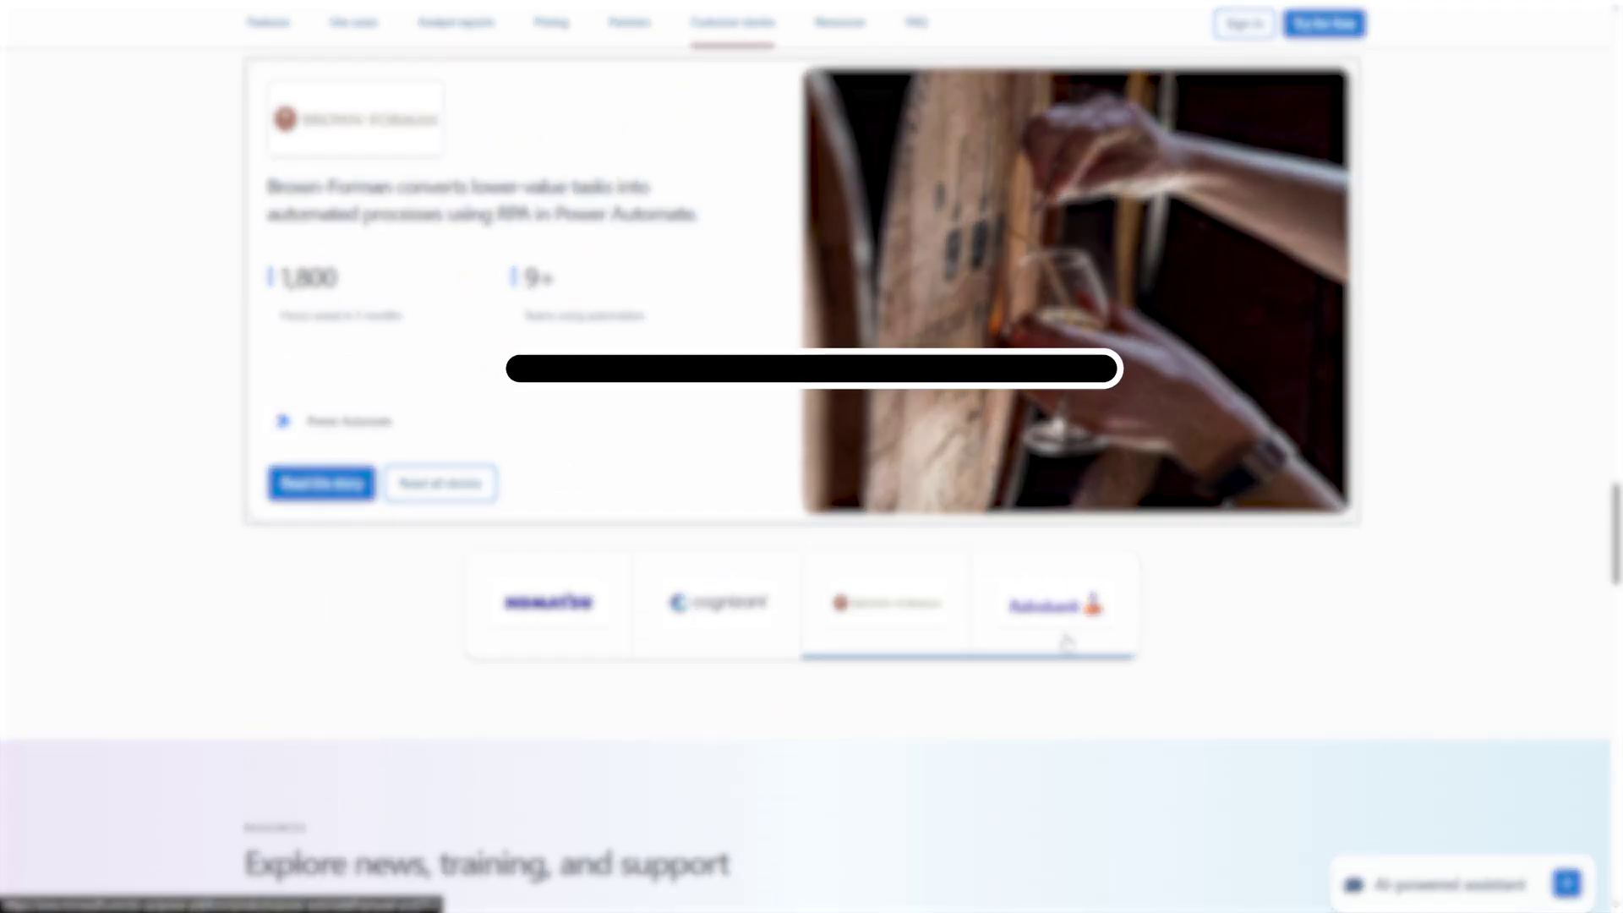